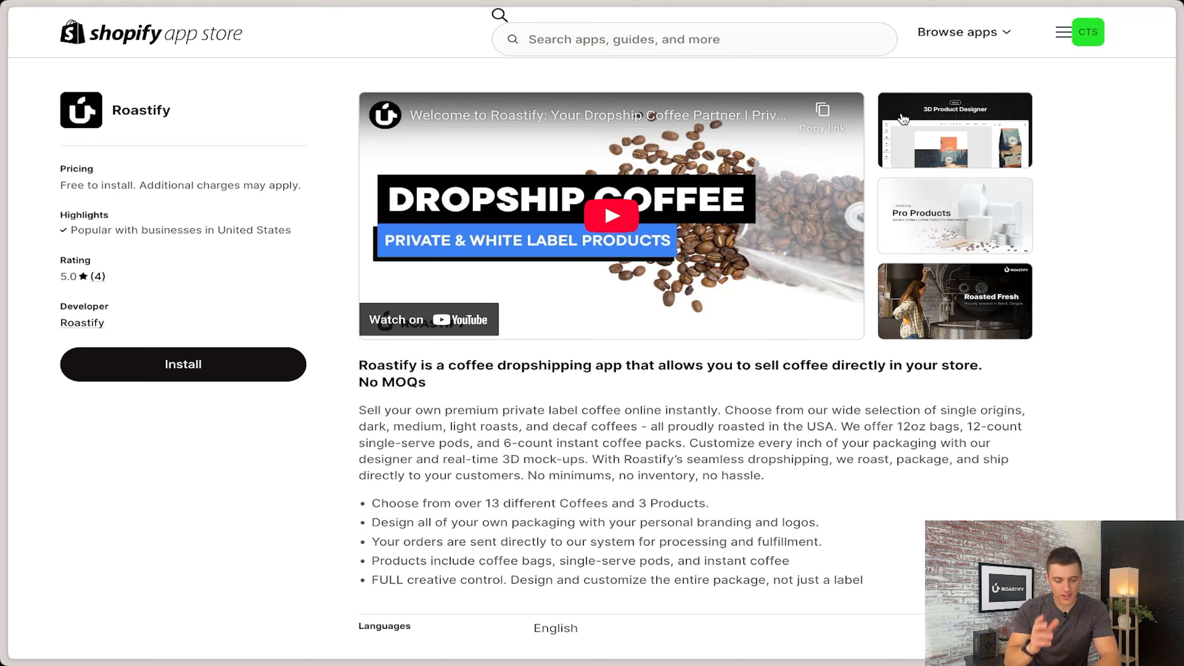
Step: Install the Roastify app on the Shopify store with the requested access and switch Roastify to the coffee-test-stores store
click(212, 377)
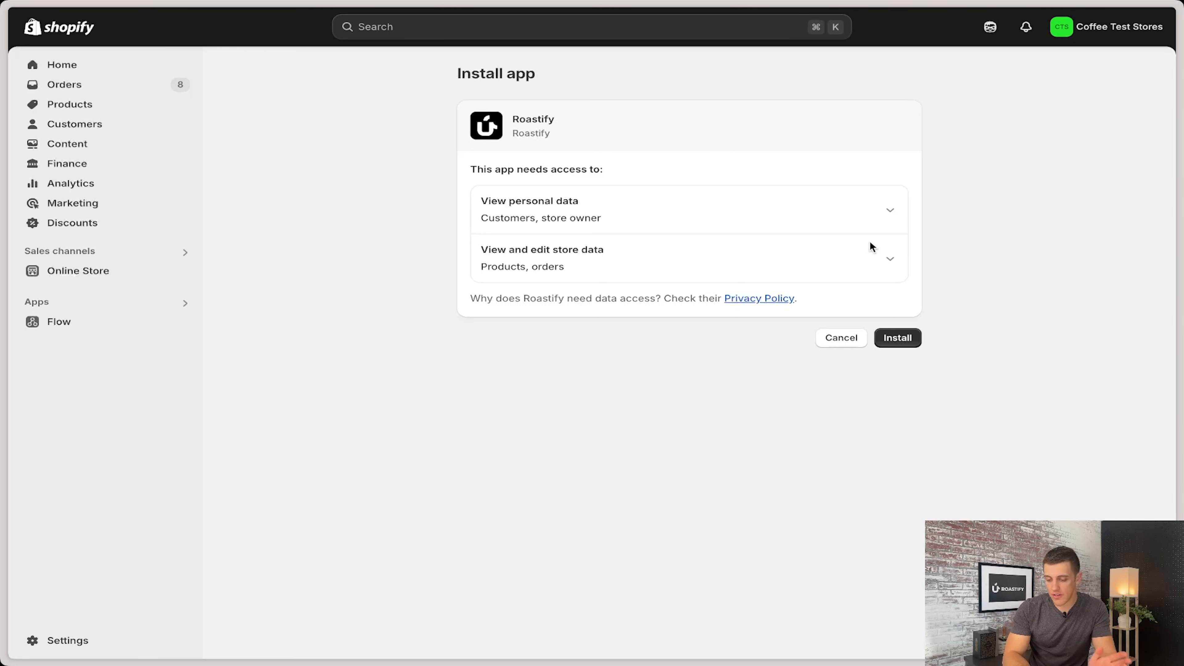
click(904, 339)
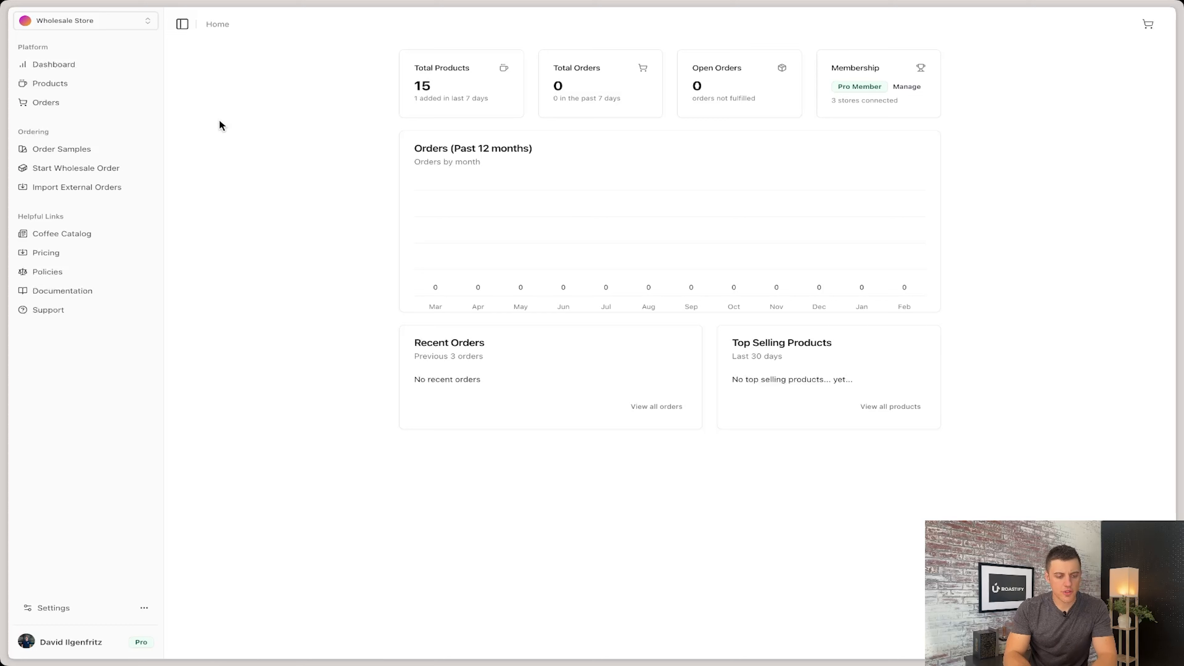
click(145, 28)
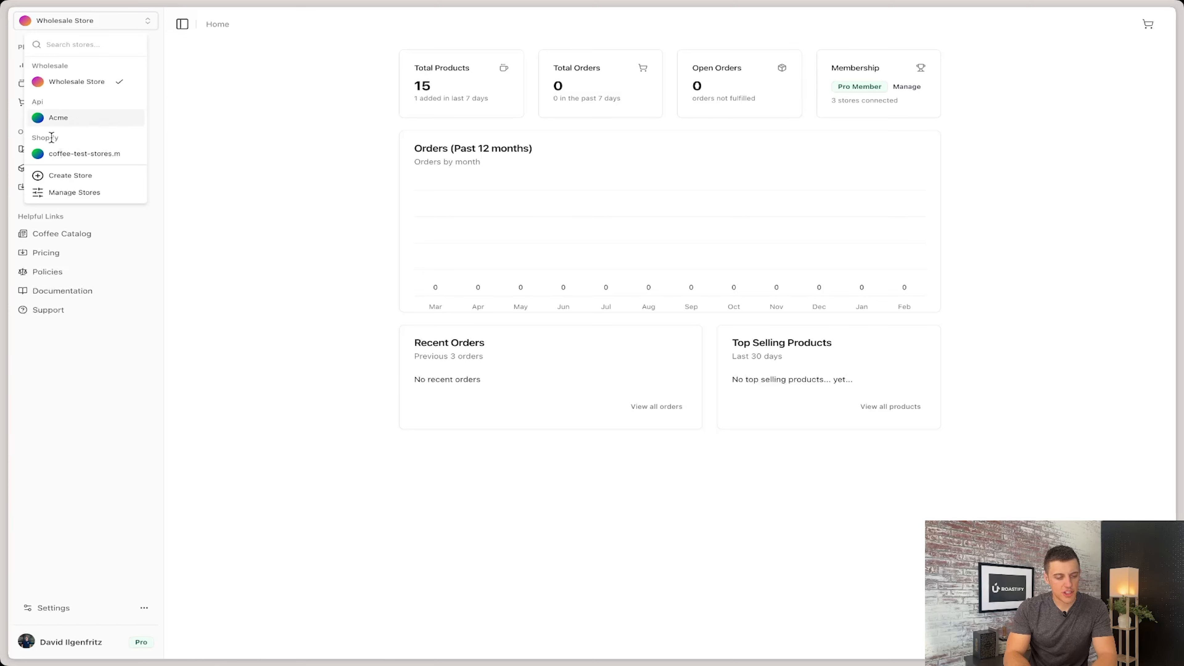
click(73, 154)
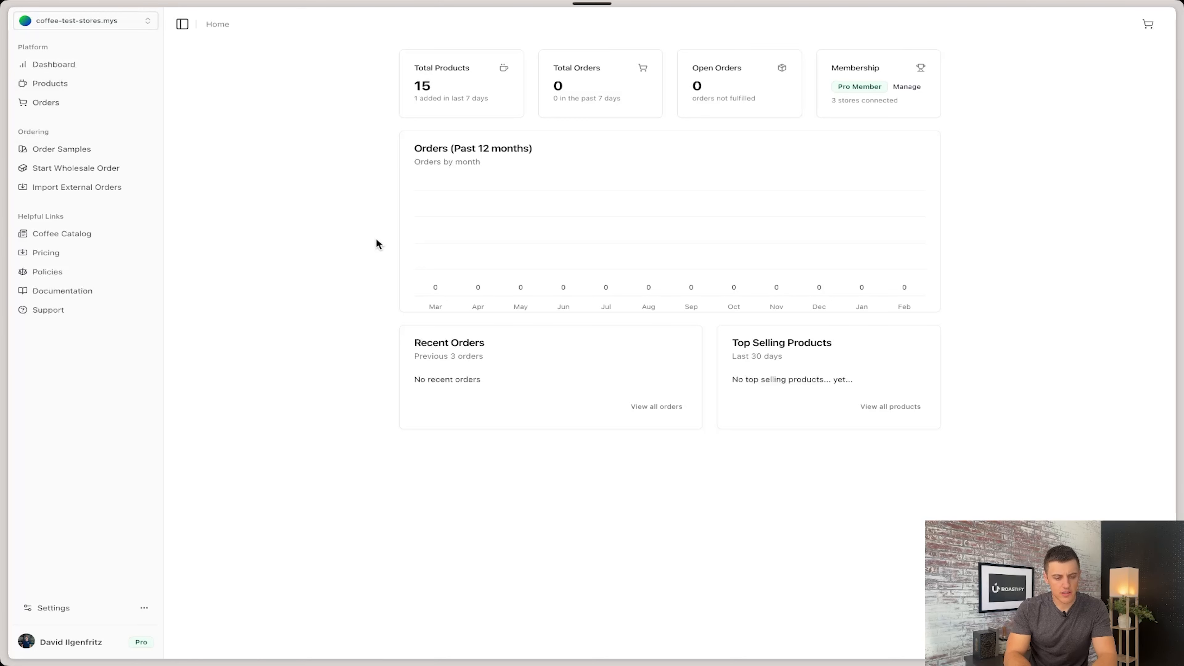
Step: Start a new 12oz Box product and load the forest river artwork with the deer from My Designs
click(1141, 59)
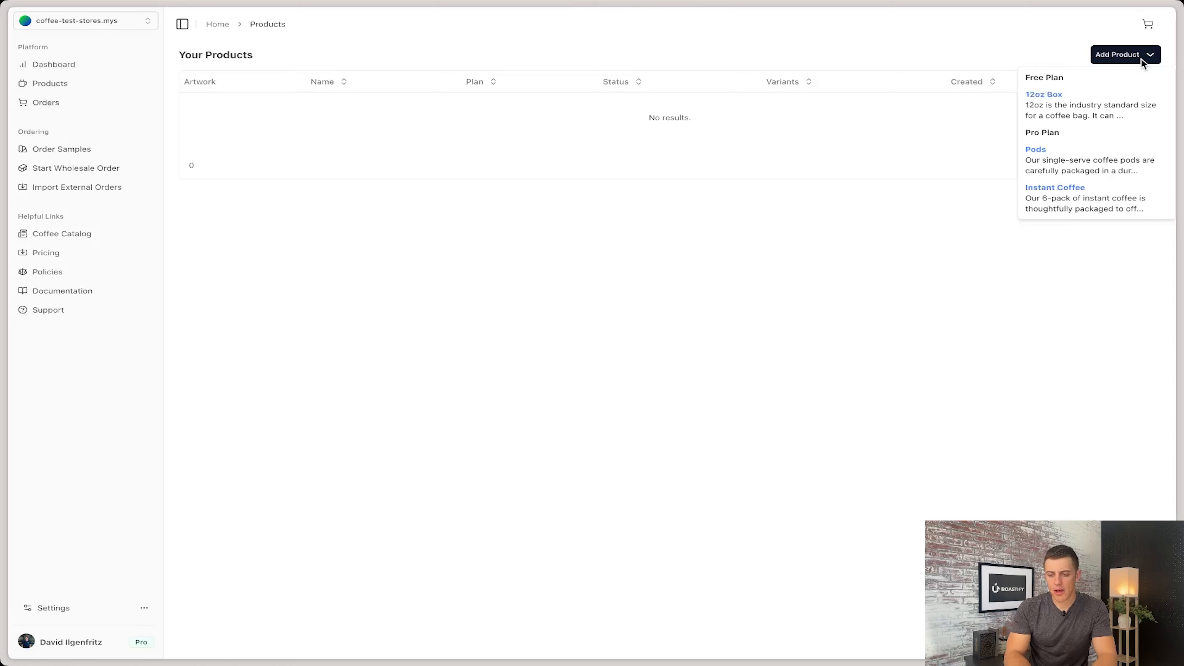
click(1099, 114)
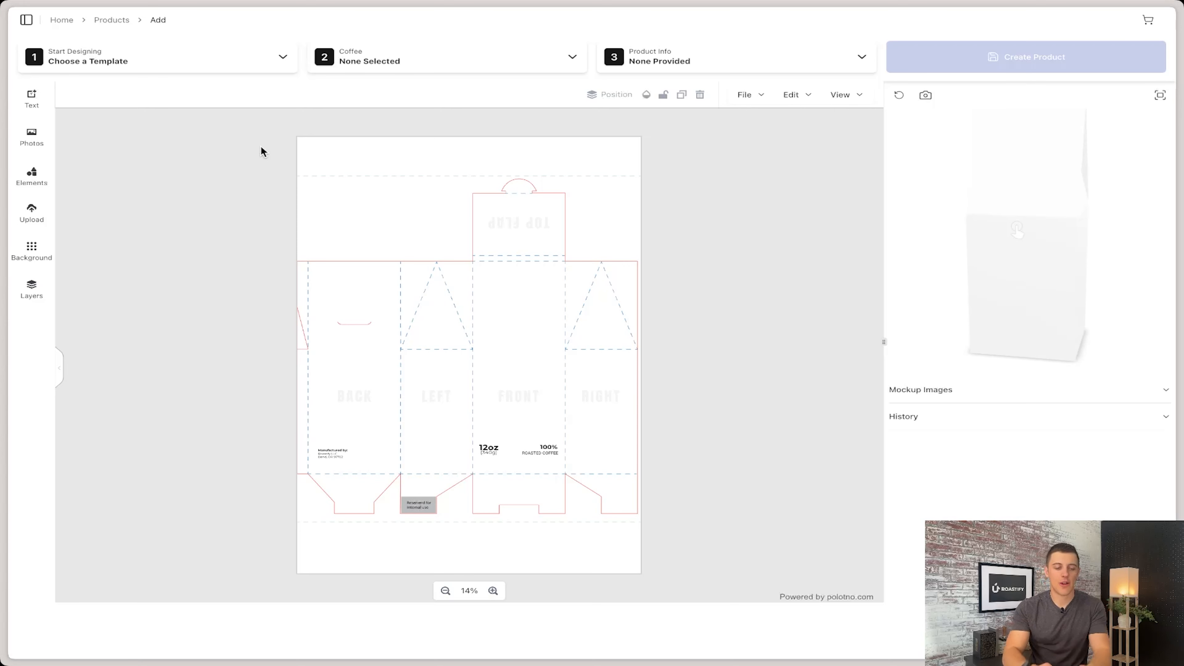
click(281, 59)
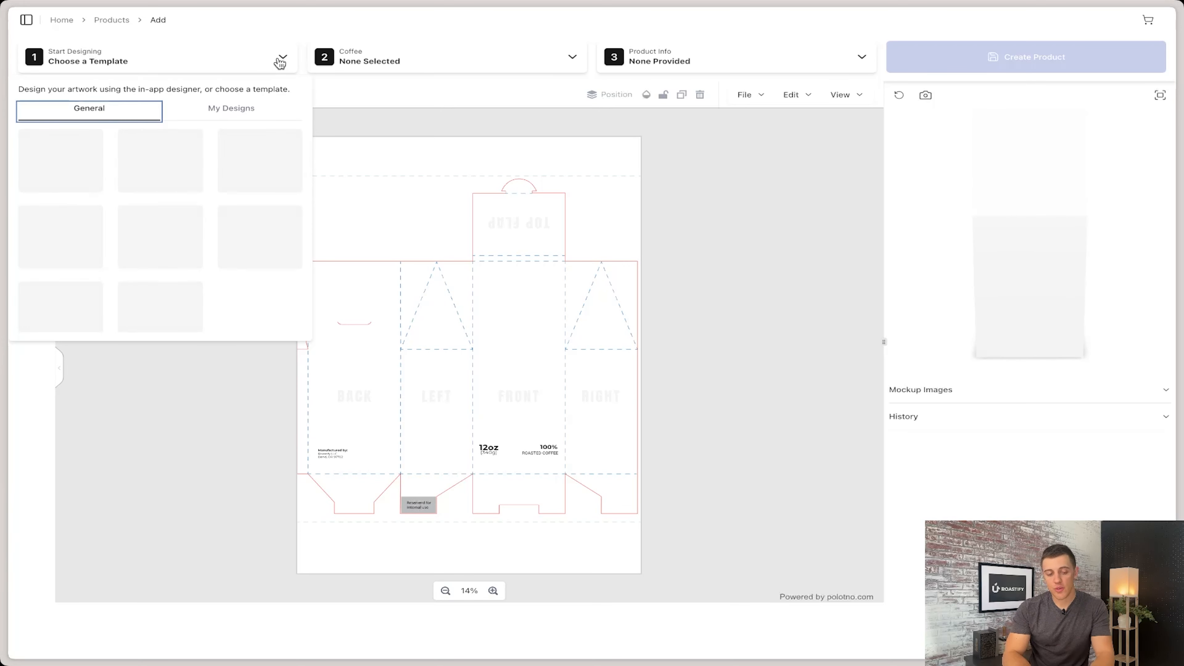
click(238, 112)
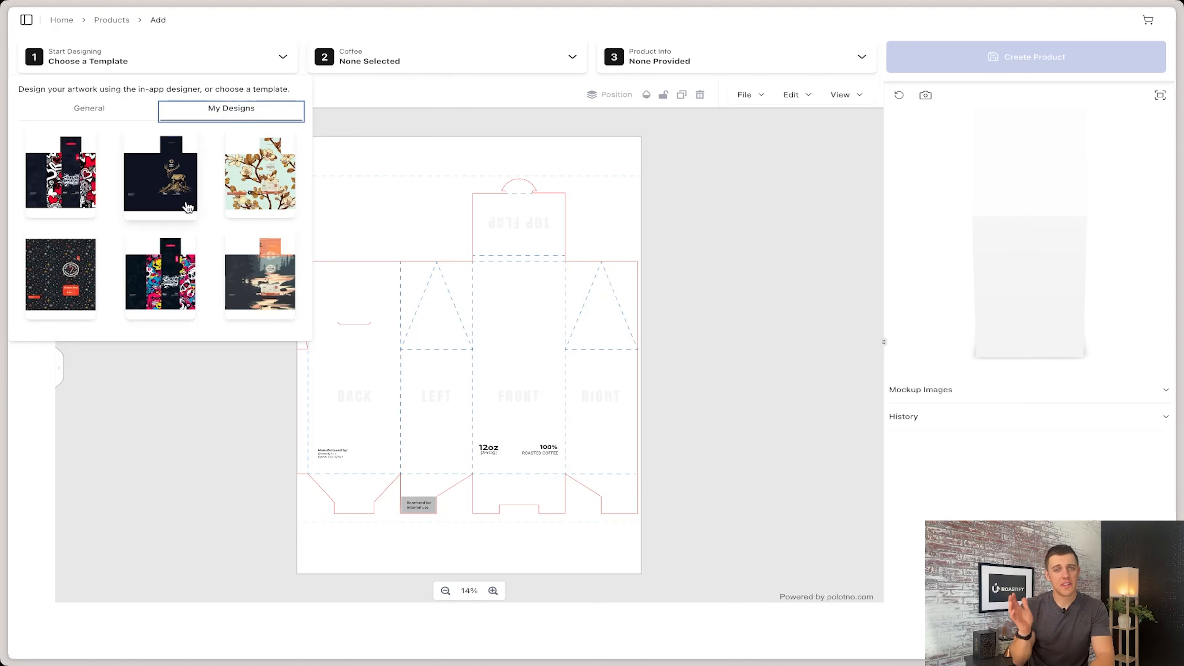
scroll(188, 207, down, 5)
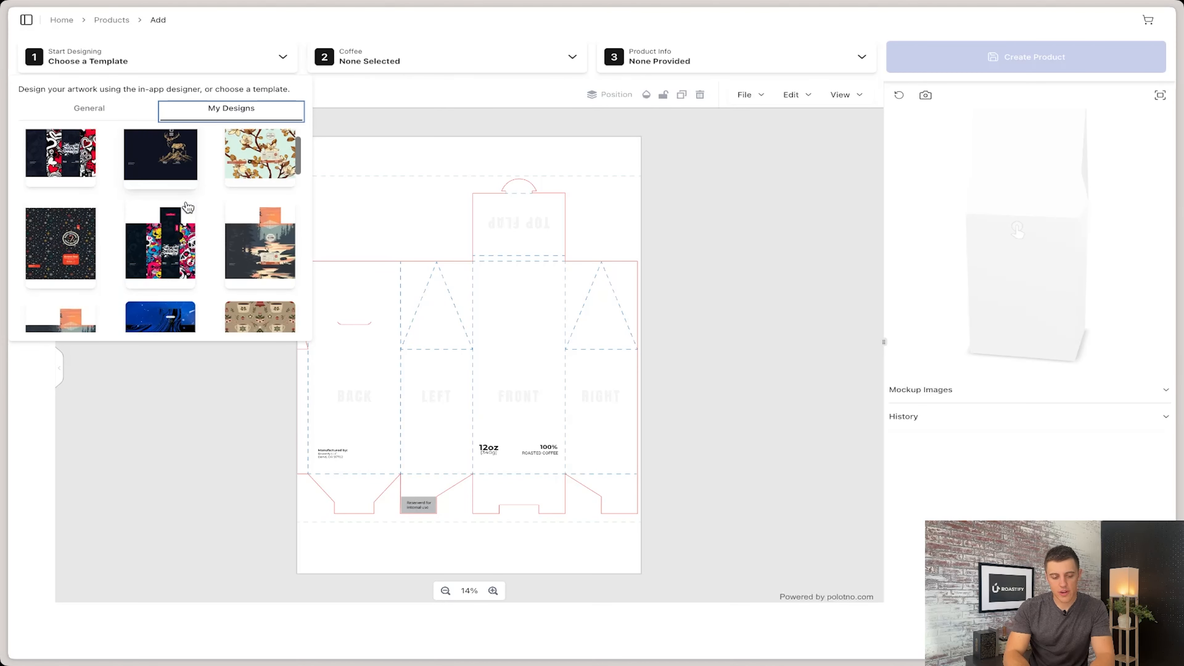
click(264, 218)
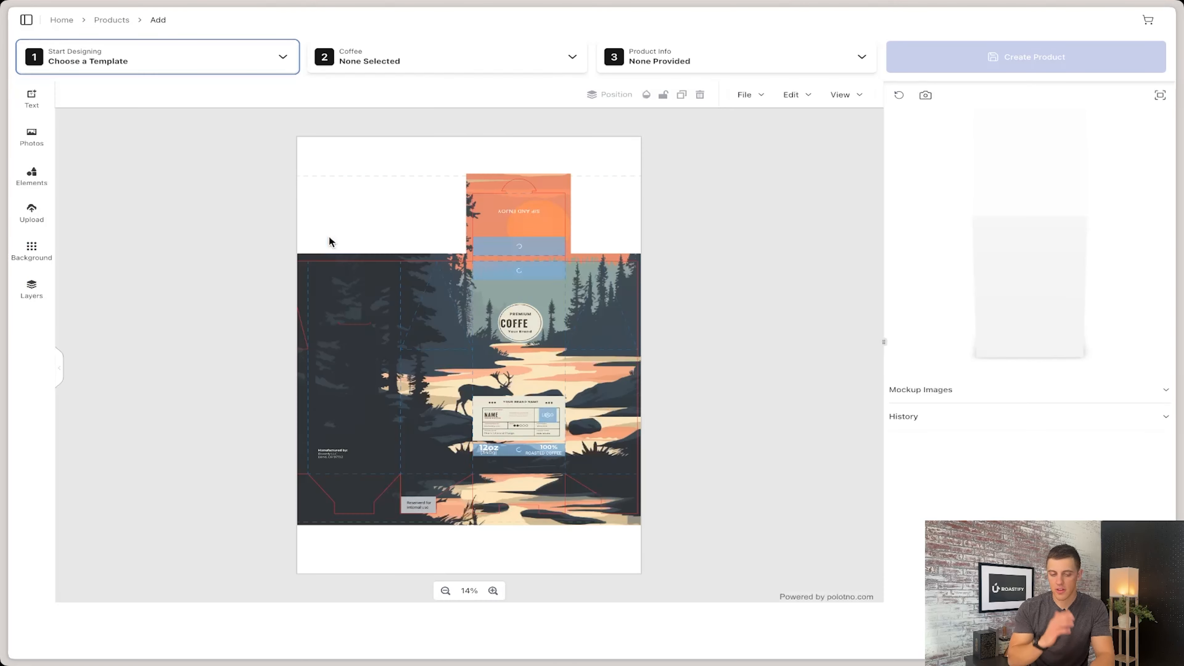
Step: Choose the Guatemala SO coffee and fill in the product info with name "Test", description "Description" and retail price $18
click(555, 66)
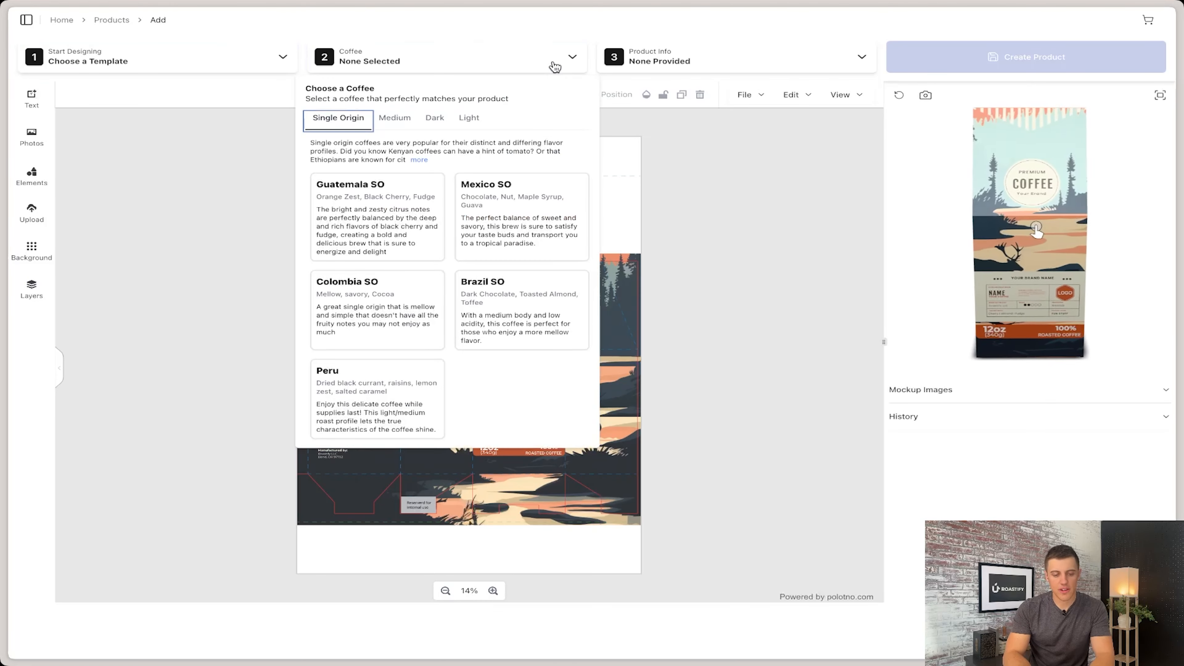
click(396, 211)
click(736, 61)
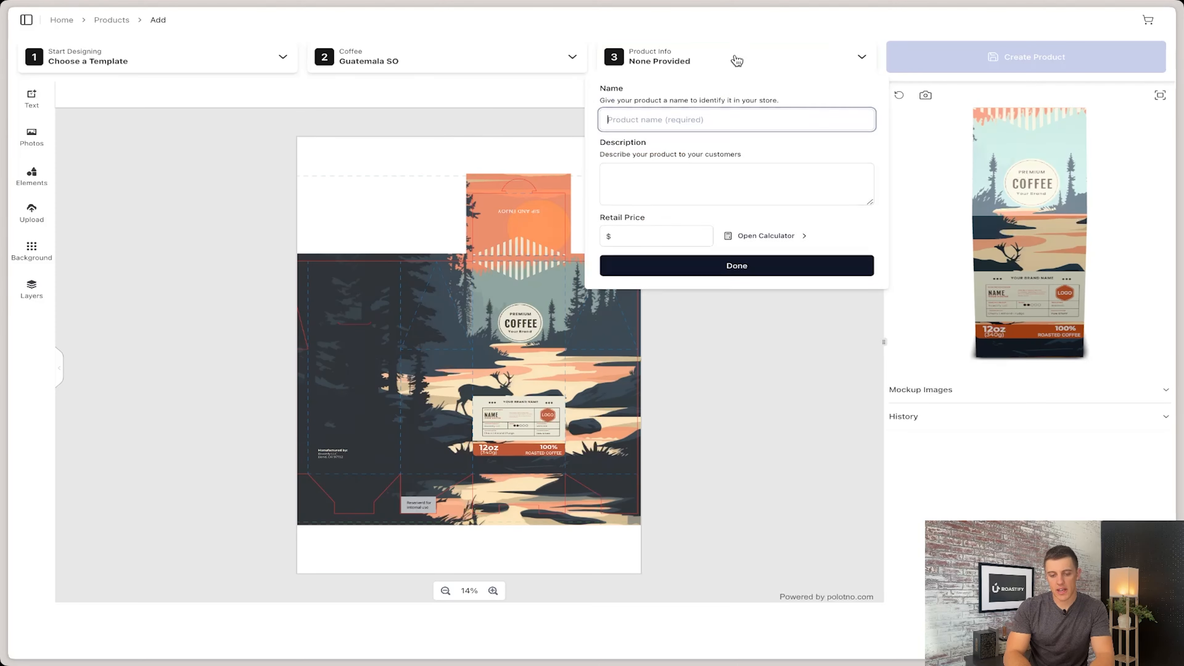
click(646, 125)
text(Test)
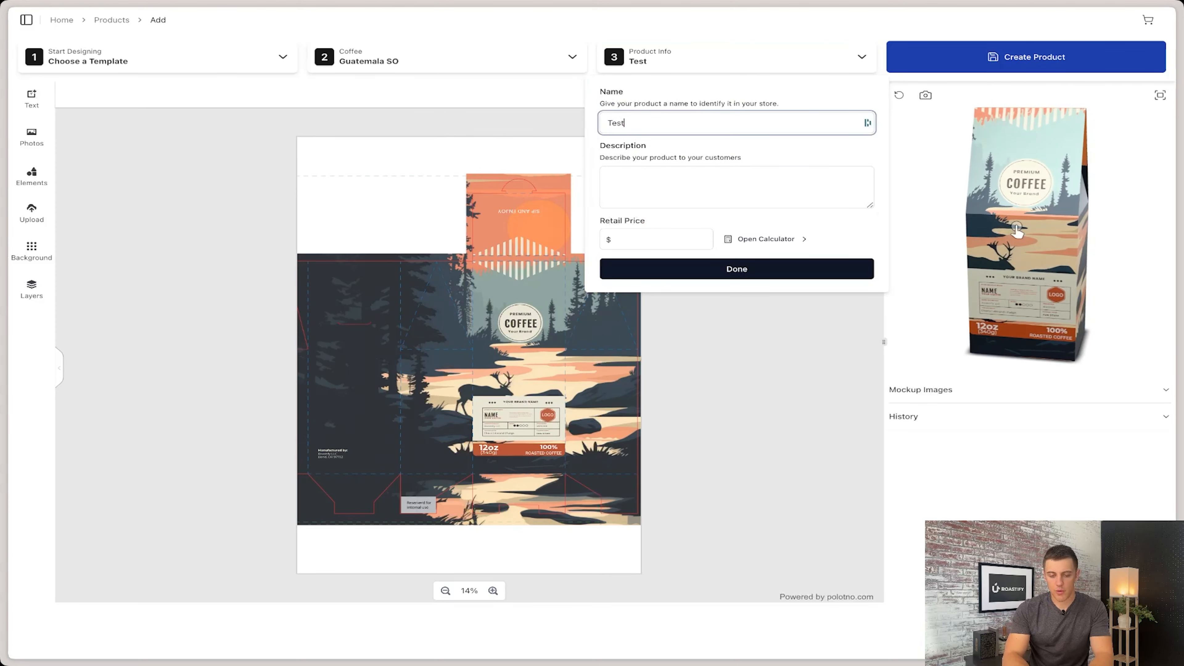
key(Tab)
text(D)
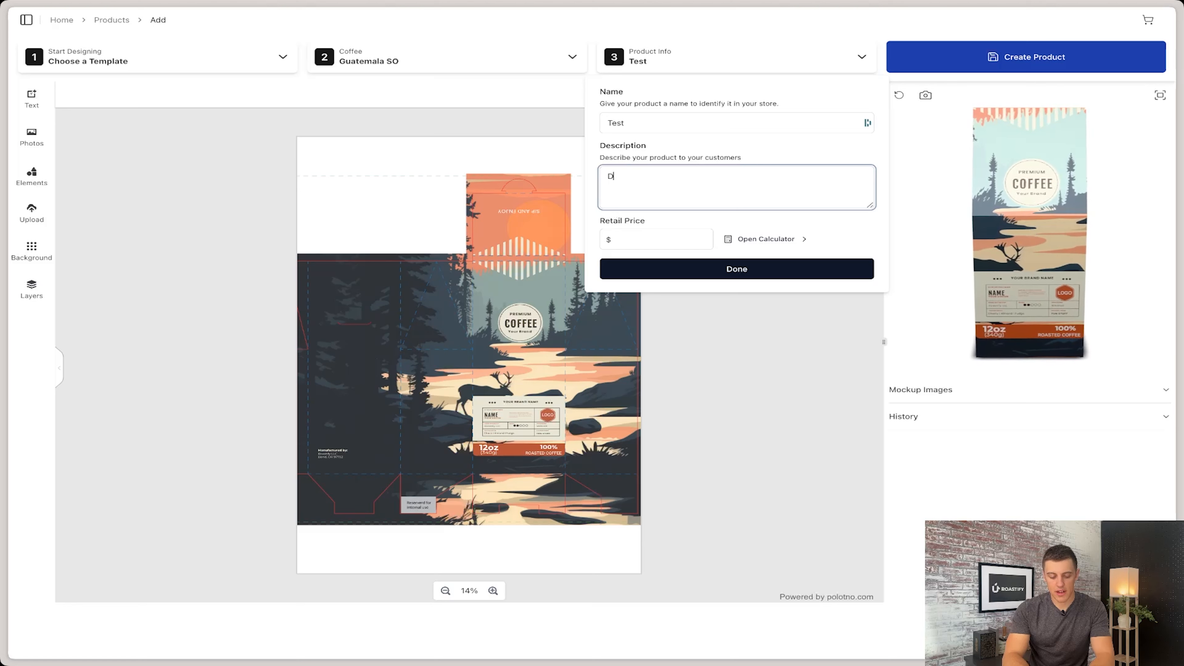
text(escription)
key(Tab)
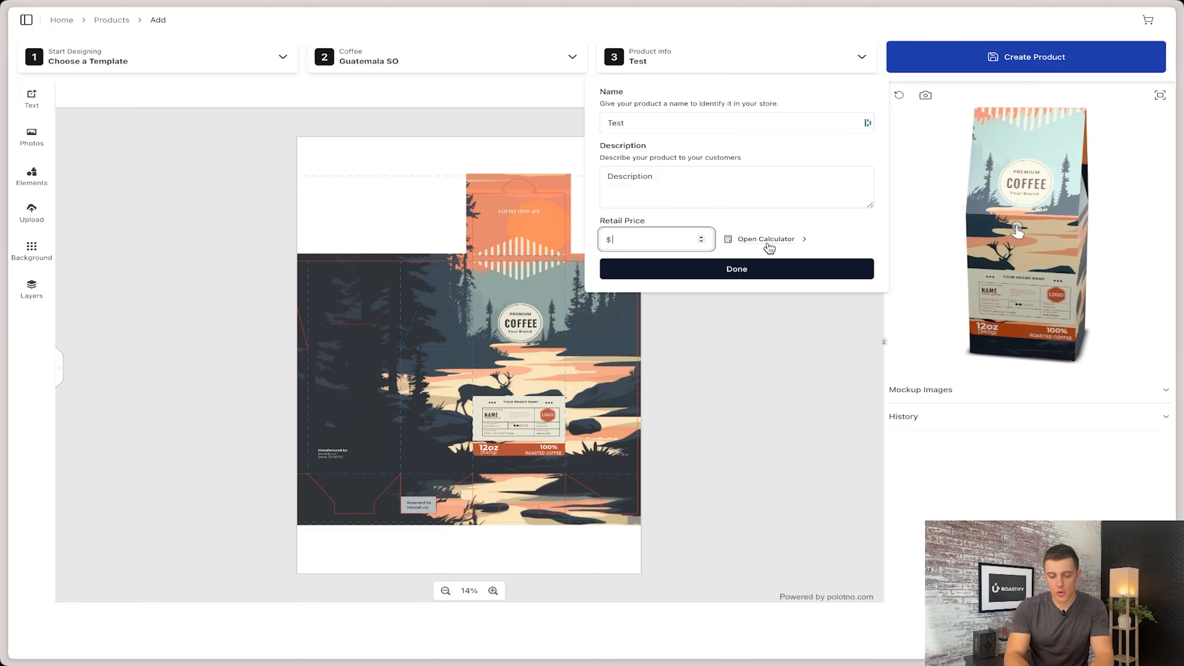
text(18)
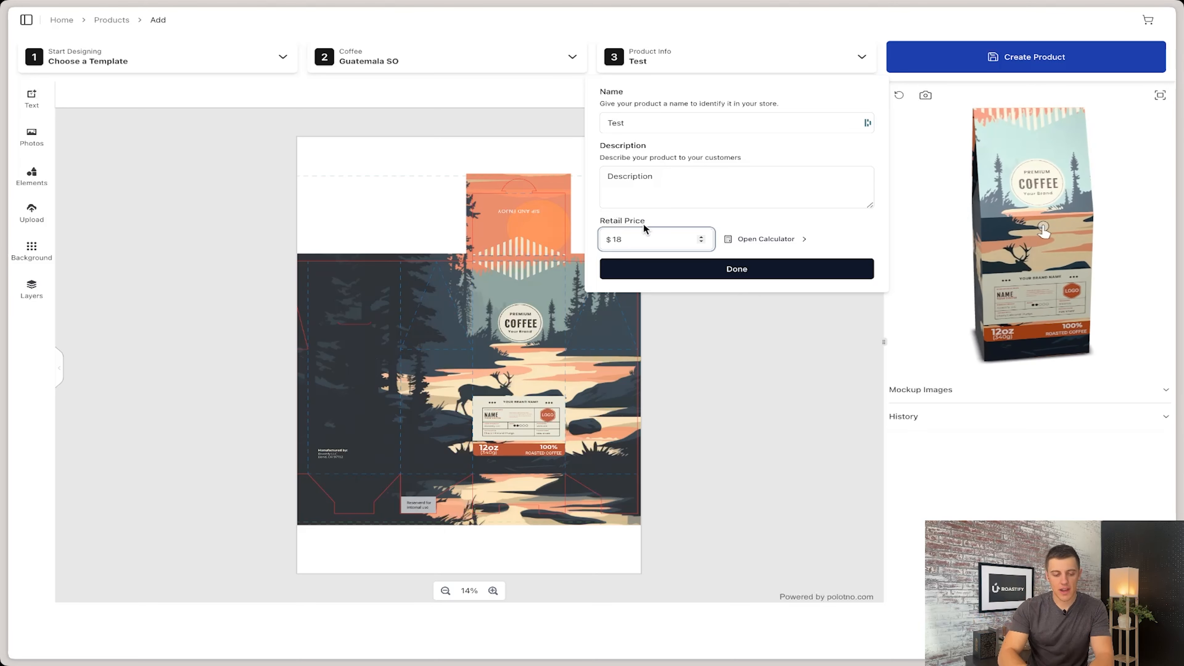
click(689, 274)
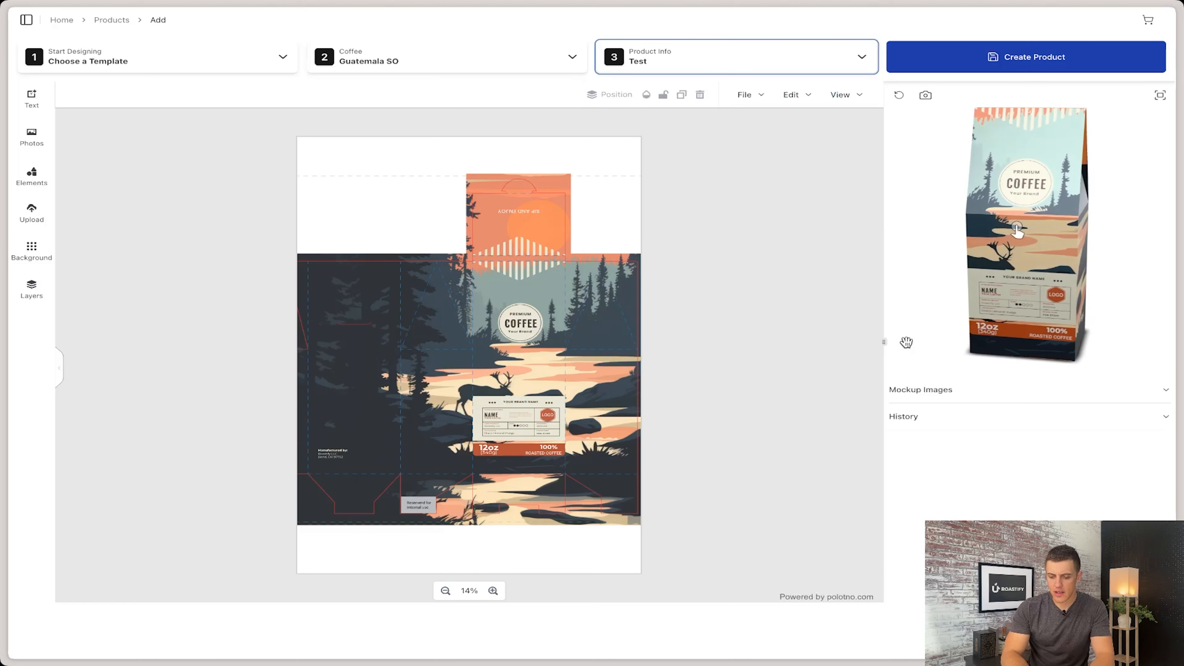
Step: Widen the 3D preview area, rotate the box mockup to inspect it, and create the product
drag(884, 342, 833, 346)
drag(942, 306, 975, 306)
click(1035, 68)
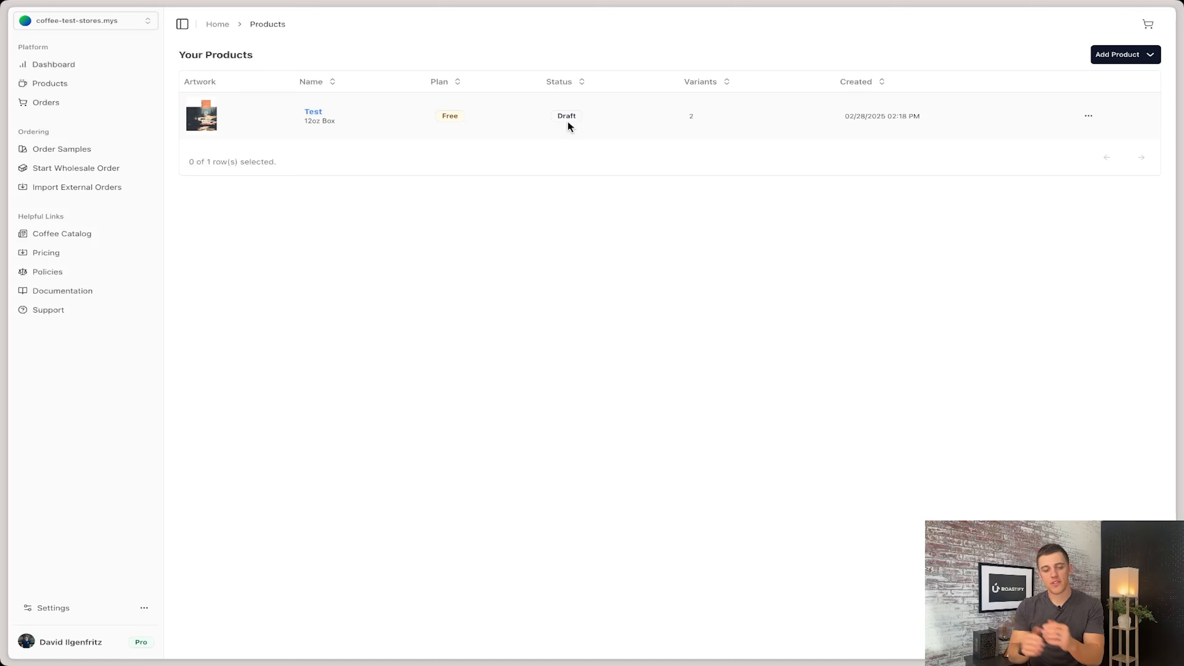
Step: Open the Test product's details to review its mockups and variants, and return to the product list
click(1087, 116)
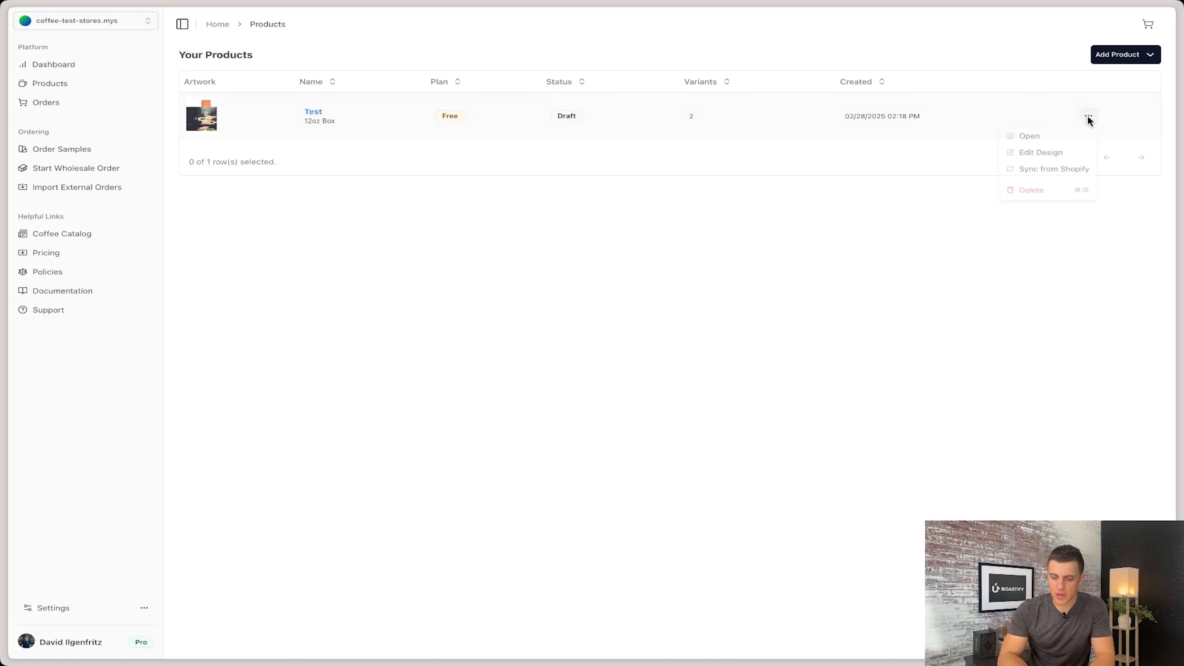
click(1033, 137)
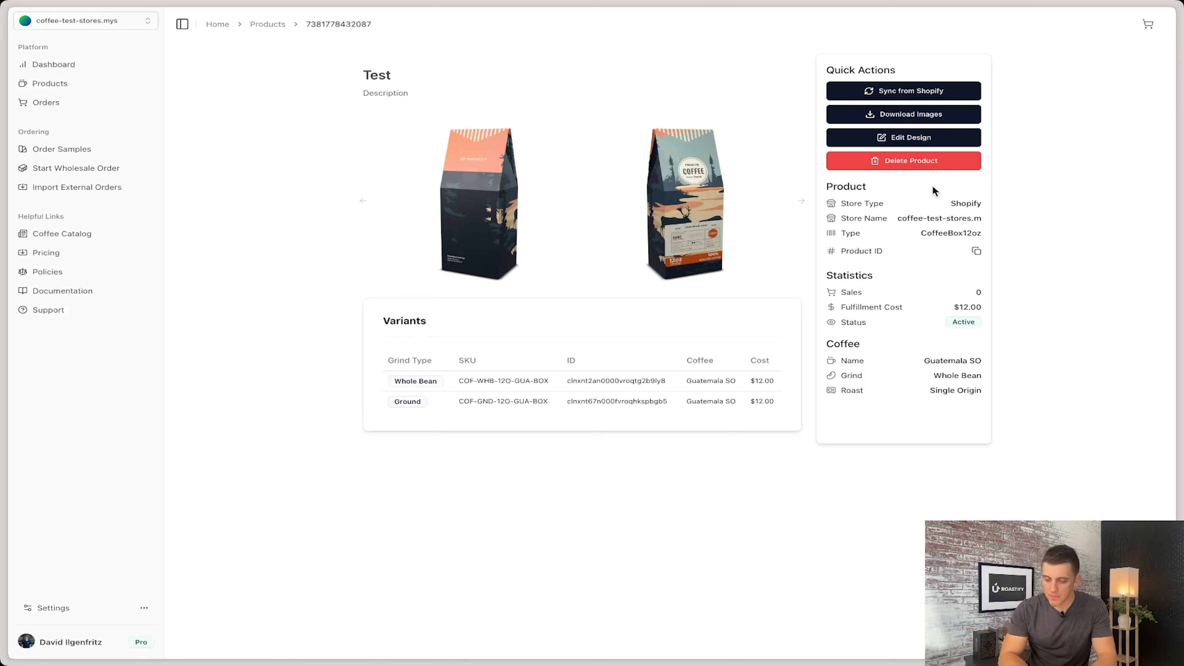
click(277, 24)
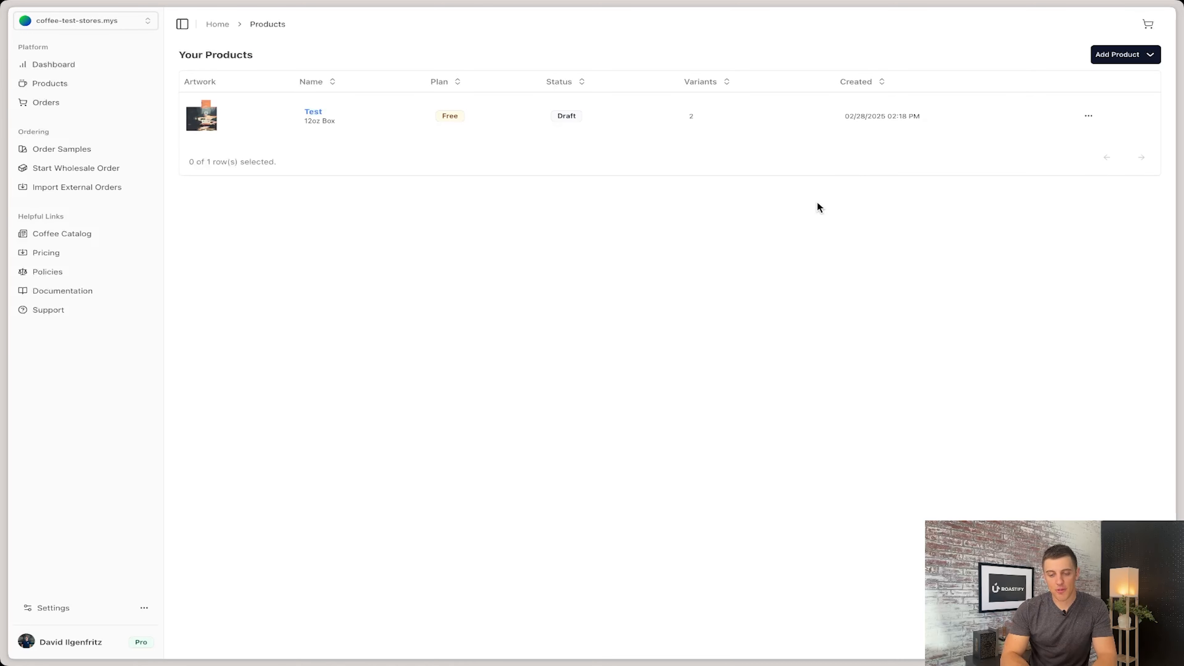
Step: Switch to the Shopify admin, open the Test product and change its status to Active
click(122, 113)
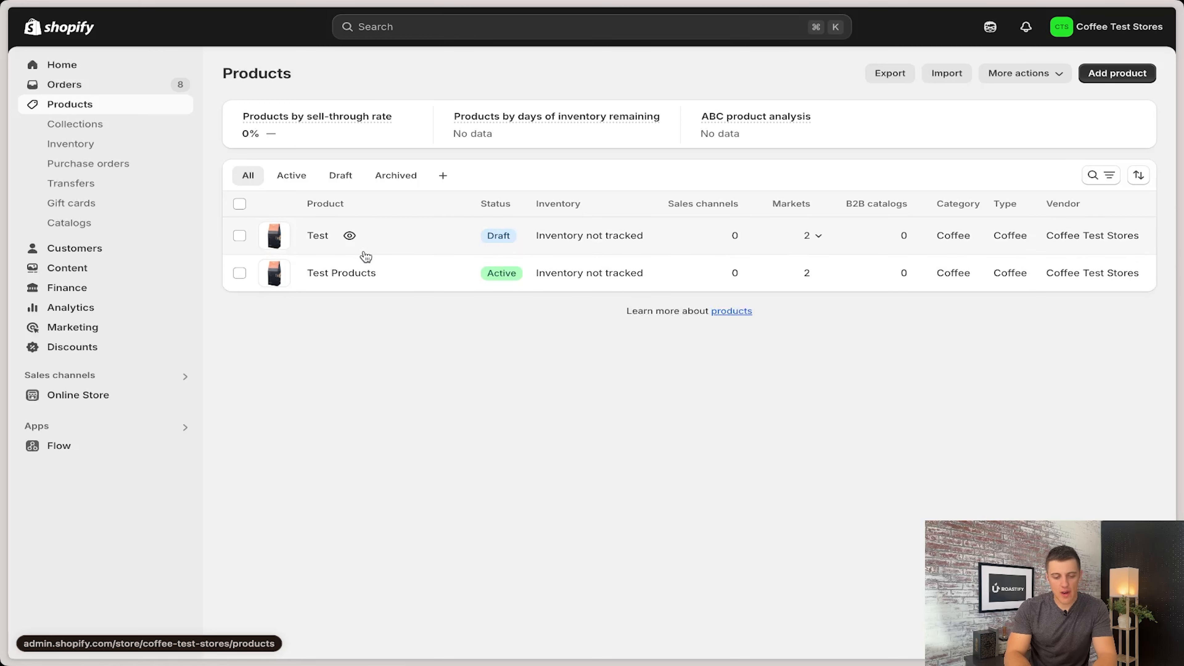
click(318, 239)
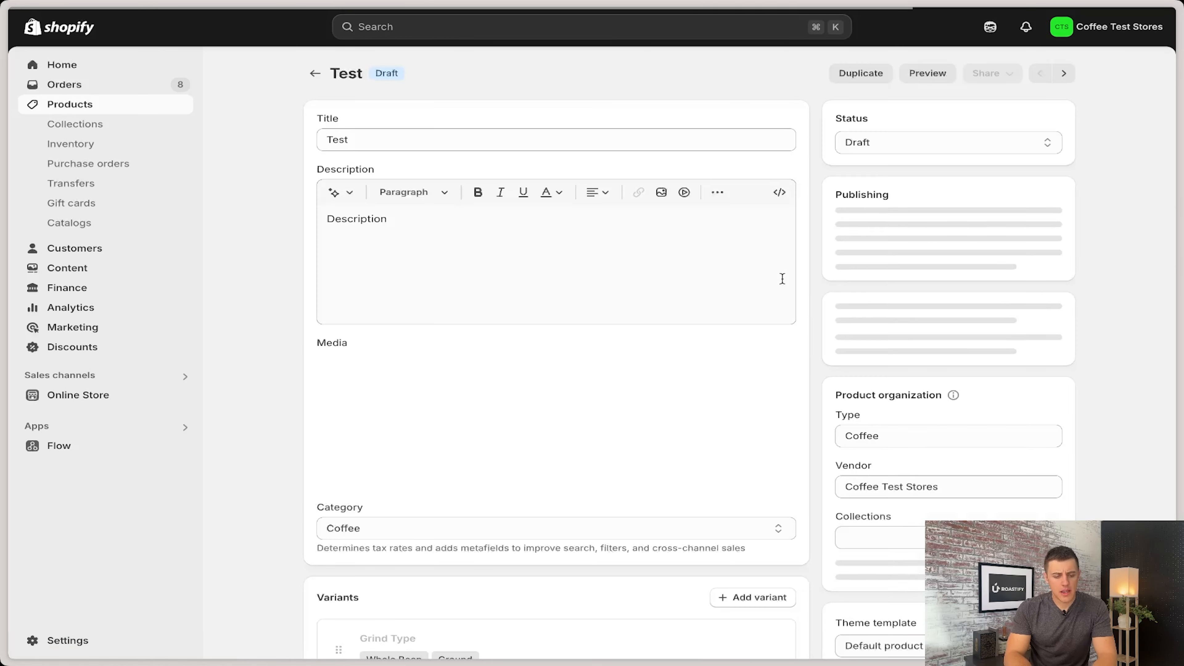
click(355, 141)
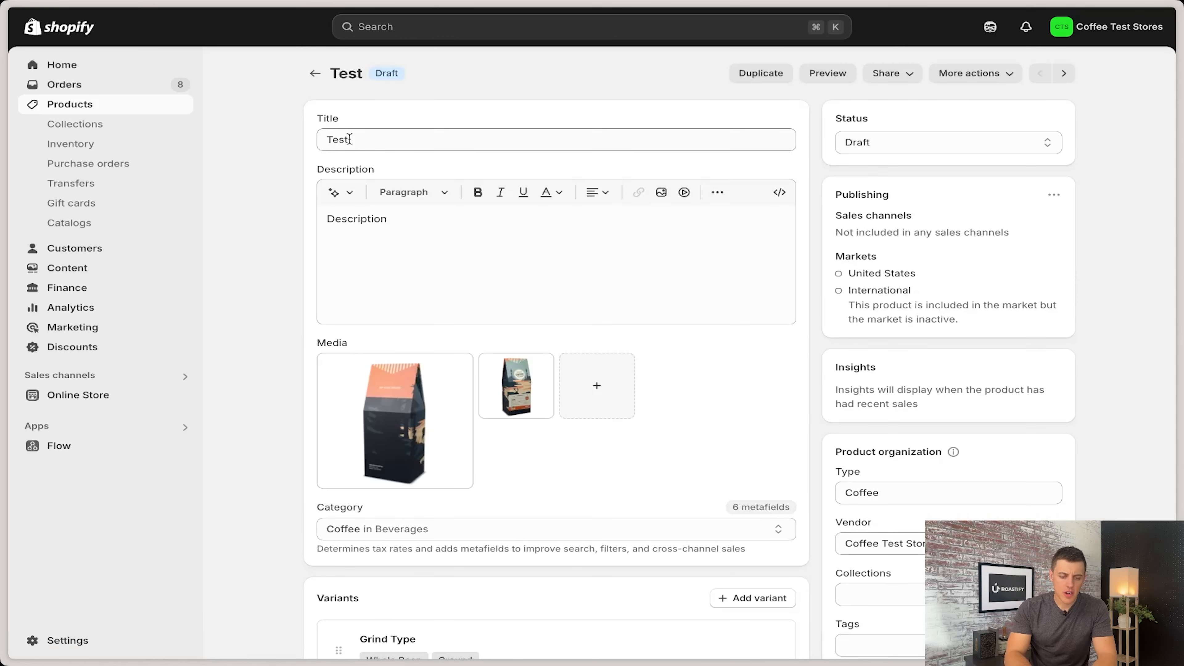
click(409, 222)
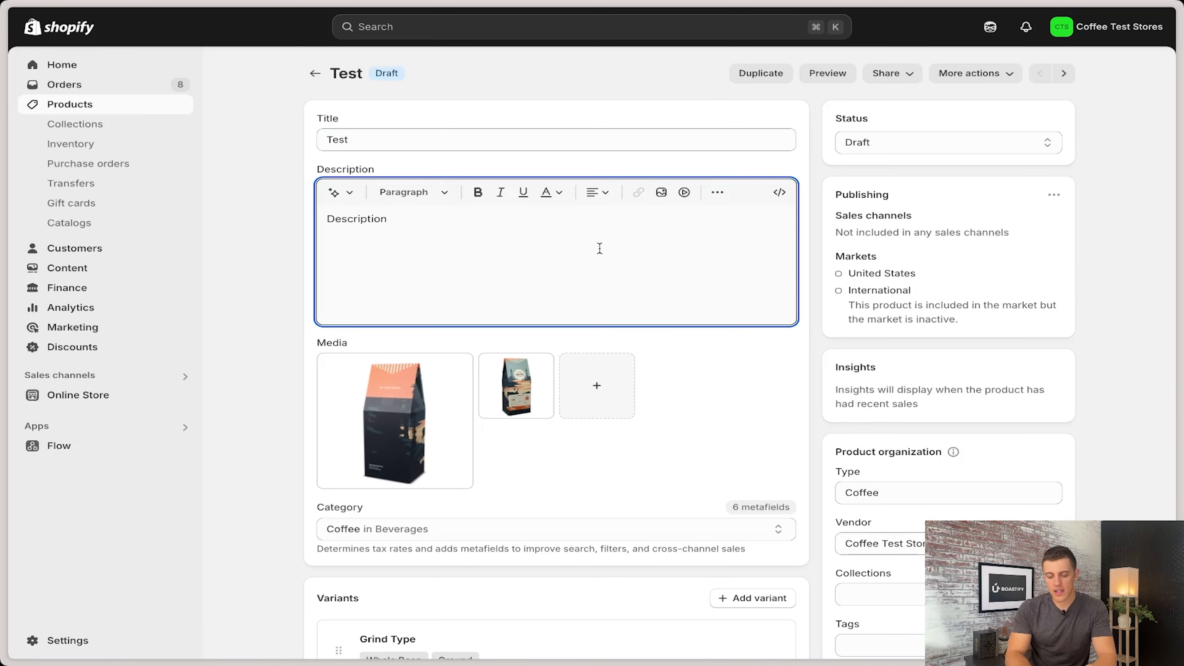
click(1009, 143)
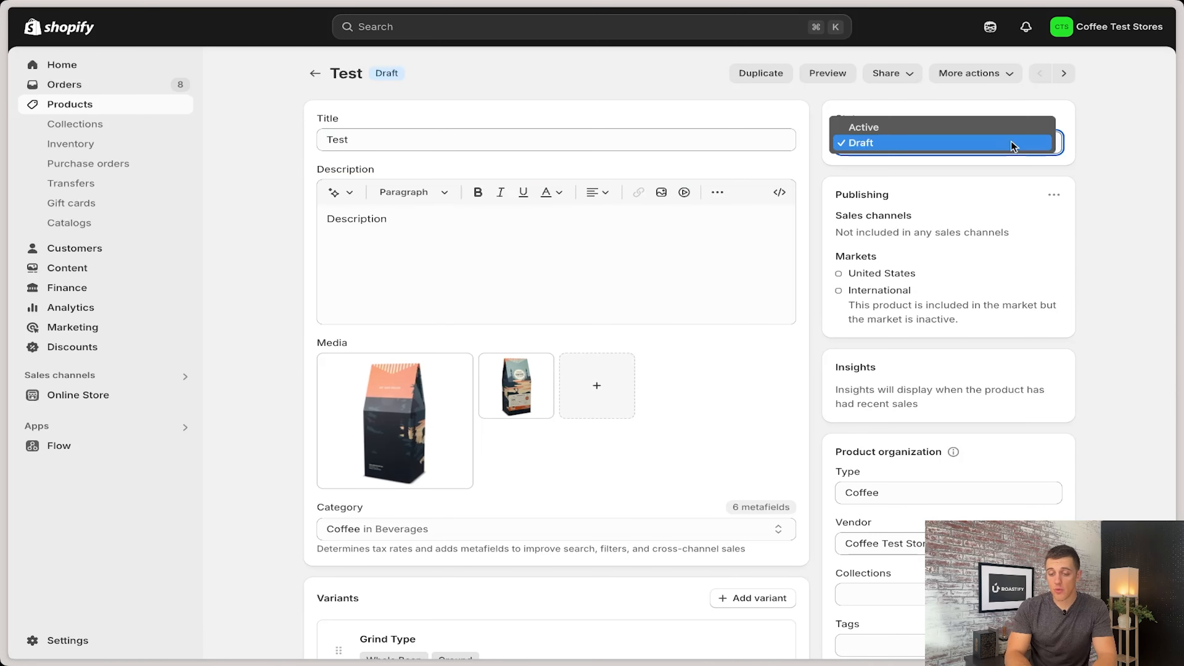
click(888, 127)
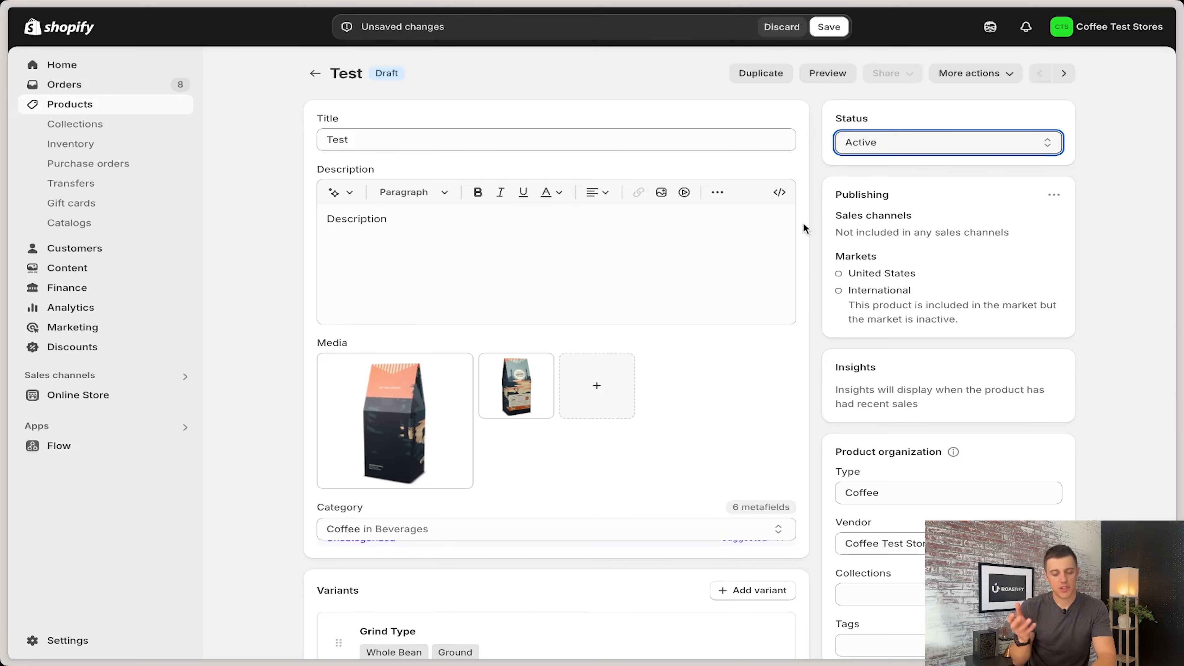
Step: Examine the Whole Bean and Ground grind variants and their prices, selecting and clearing each one
scroll(523, 418, down, 5)
scroll(523, 418, down, 6)
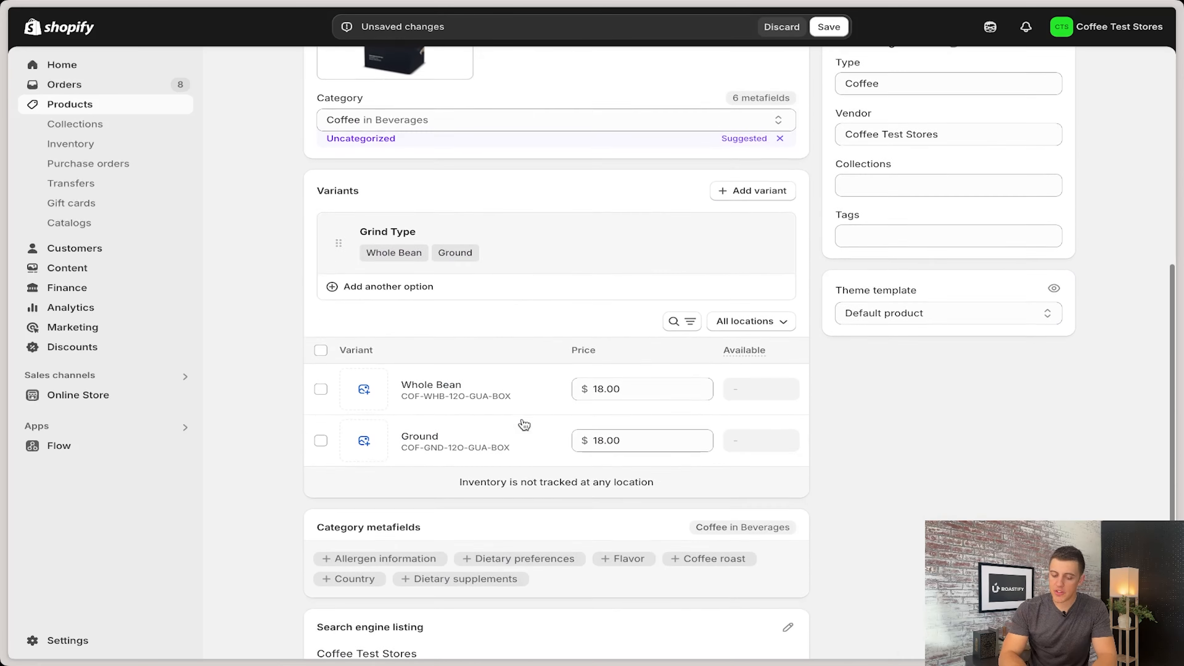
click(320, 317)
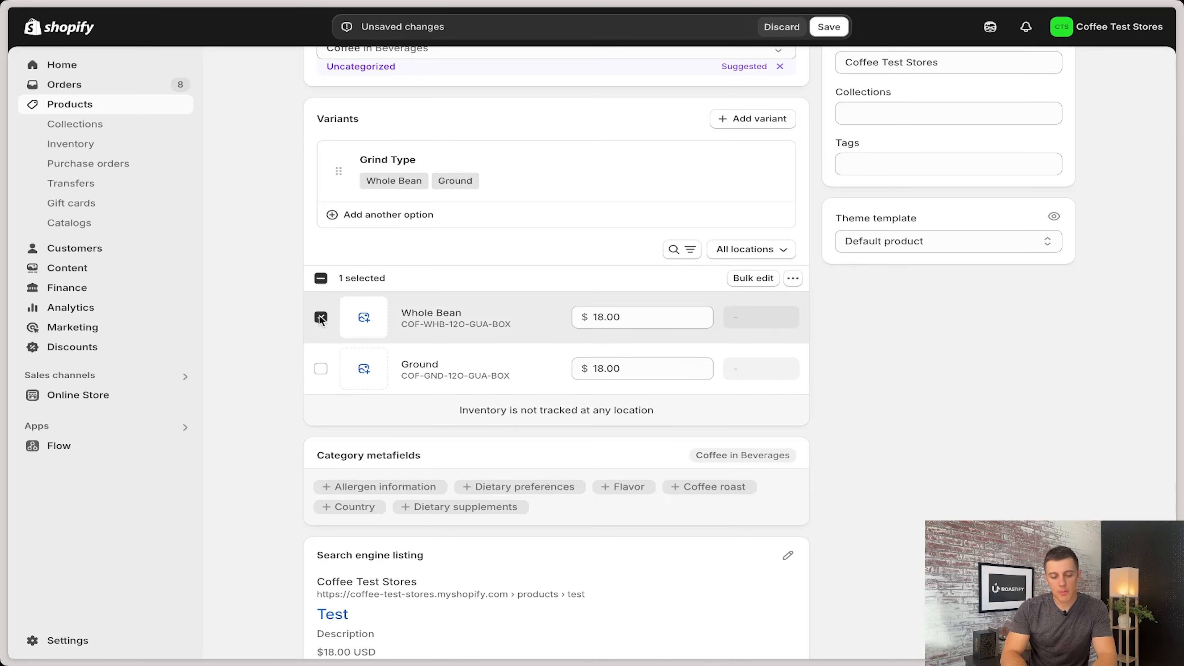
click(320, 369)
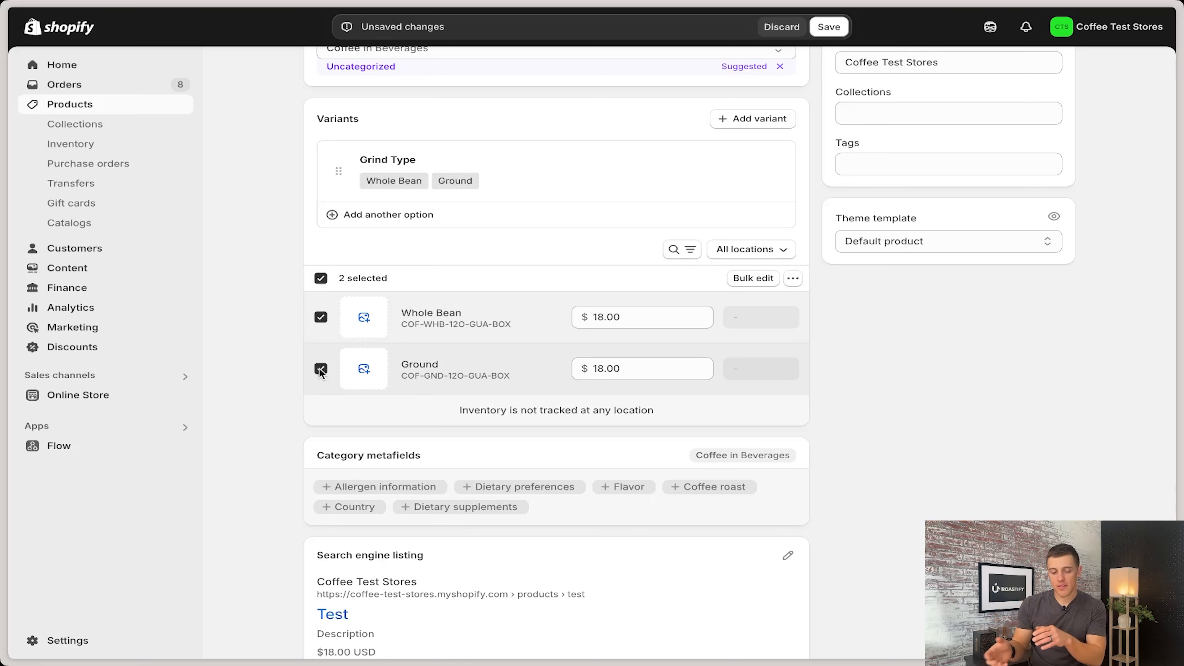
click(321, 279)
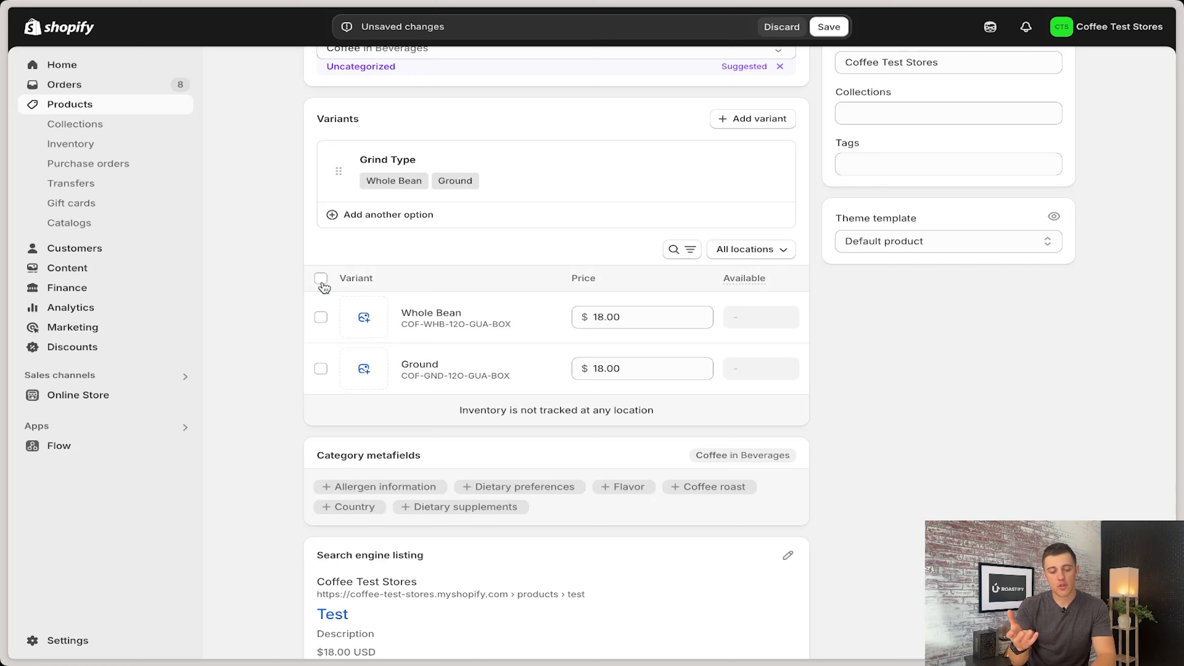
click(321, 368)
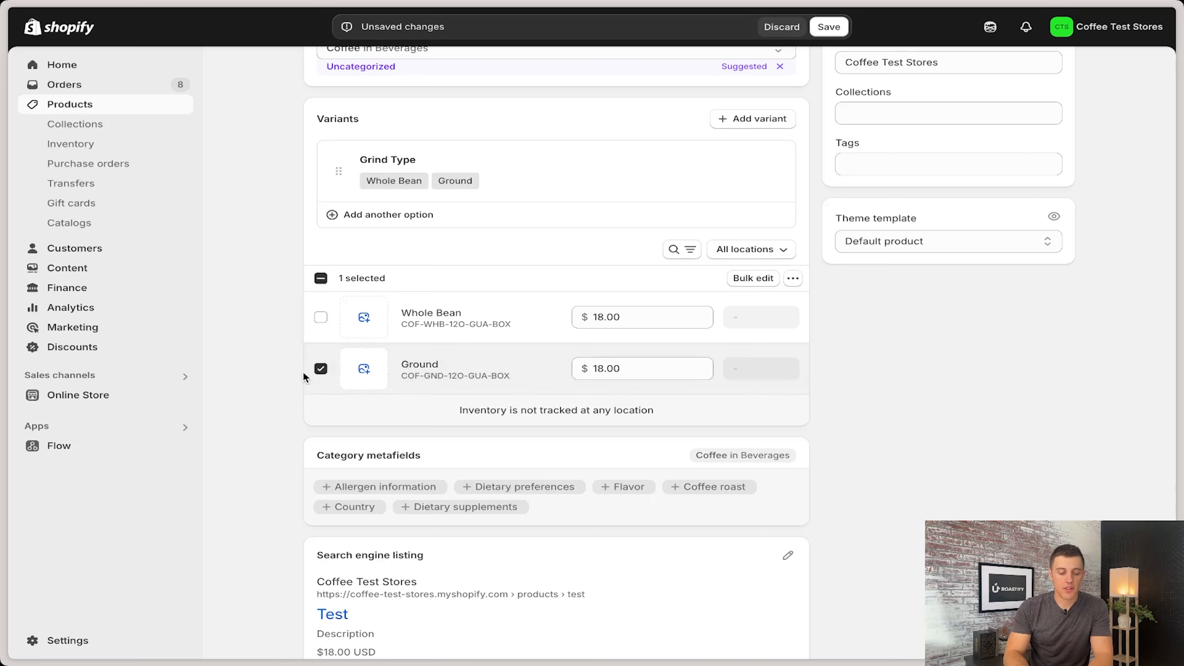
click(321, 368)
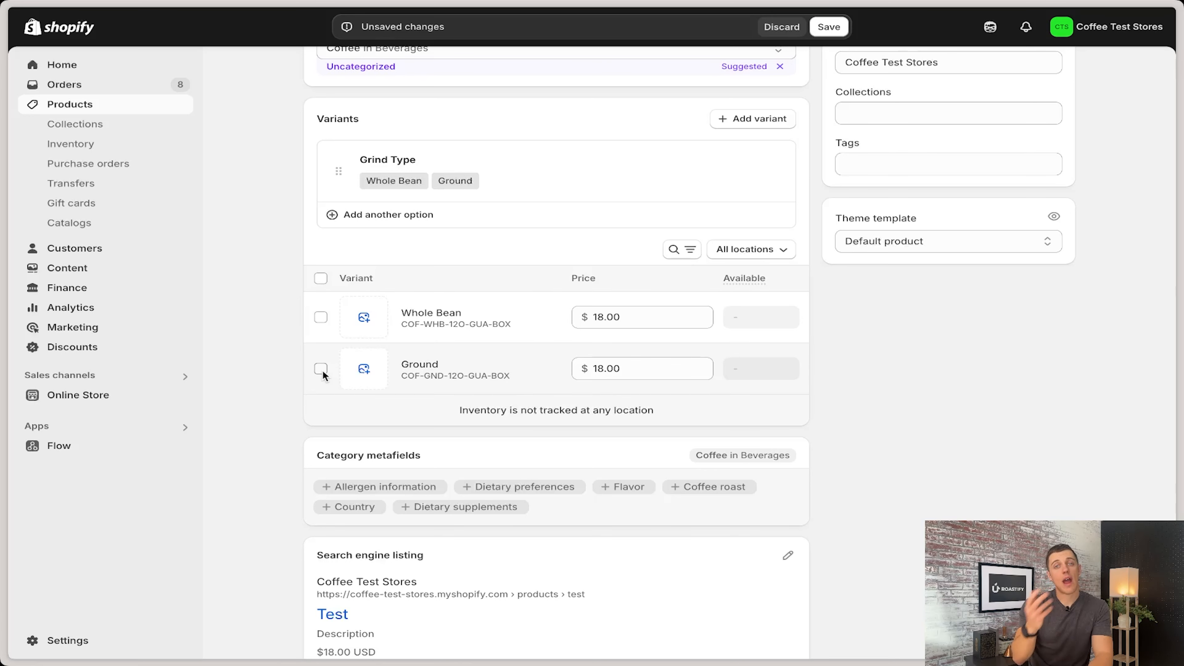
click(321, 318)
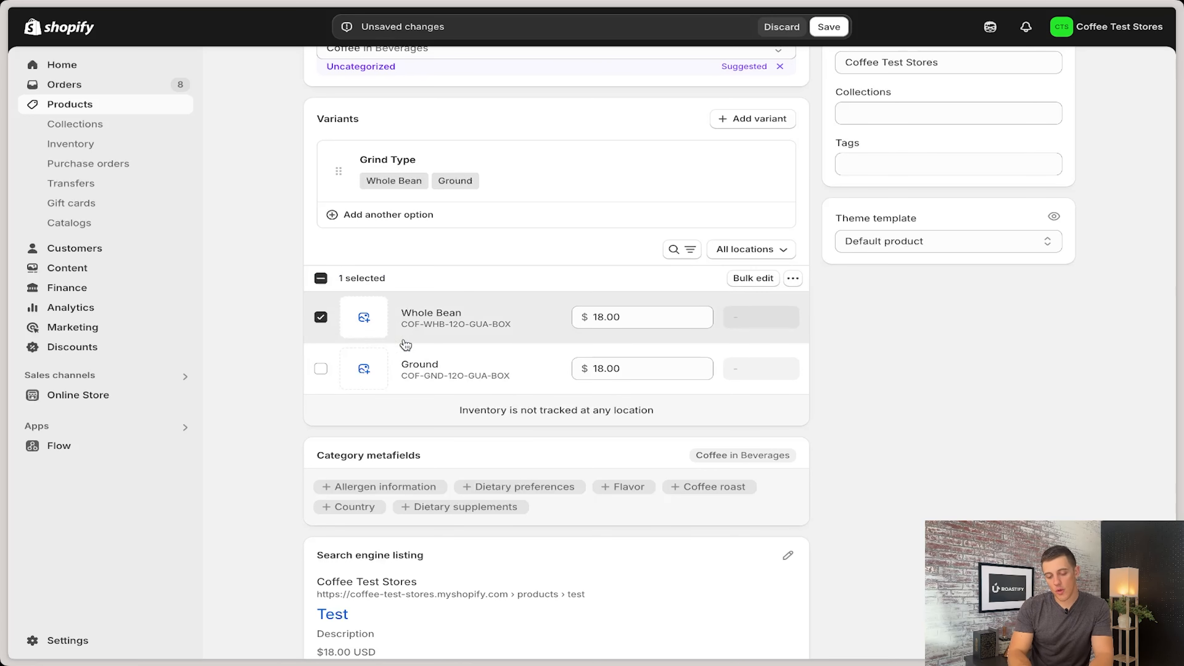
click(321, 318)
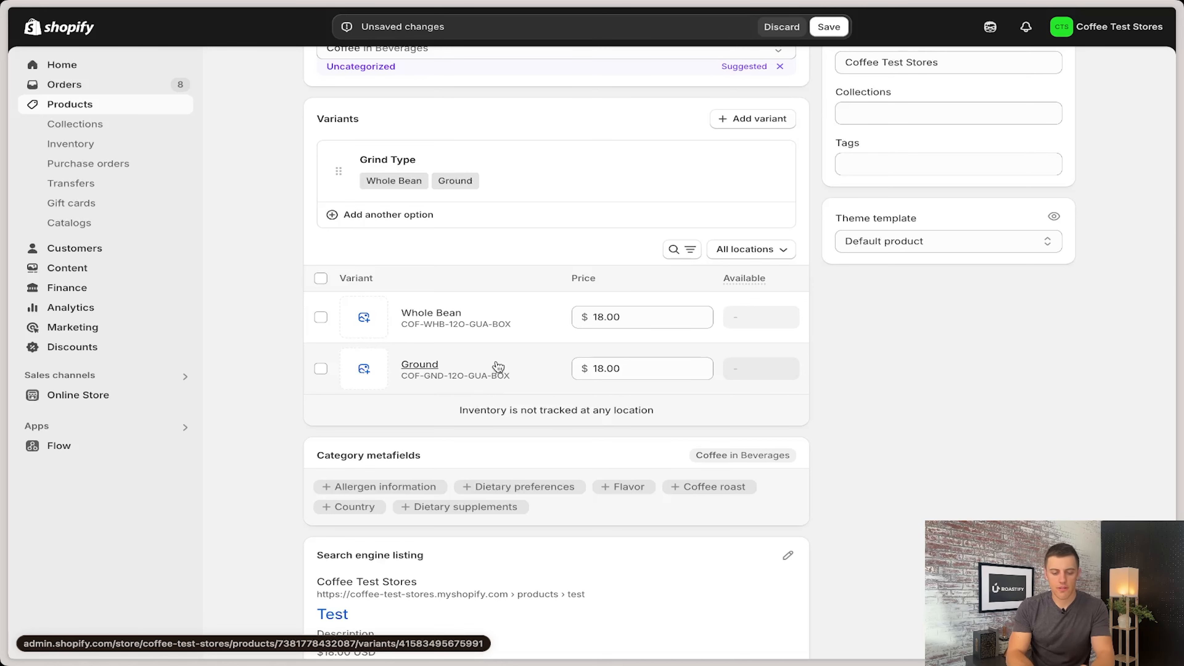
Step: Save the Test product with its status set to Active
scroll(497, 364, up, 10)
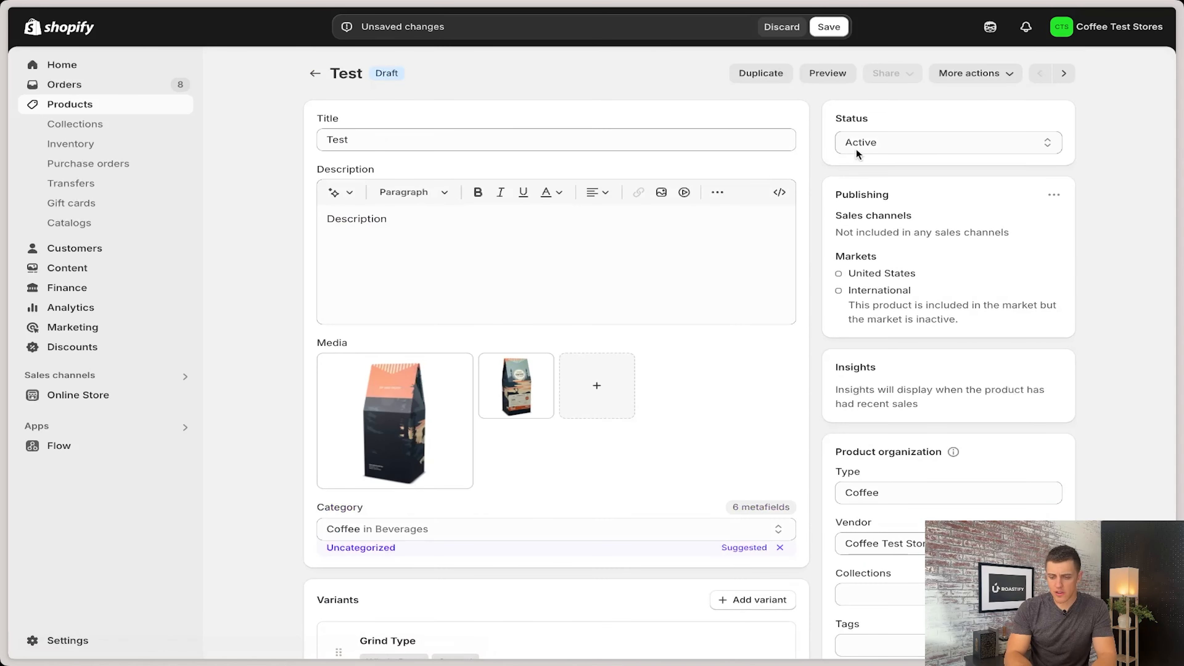
click(831, 37)
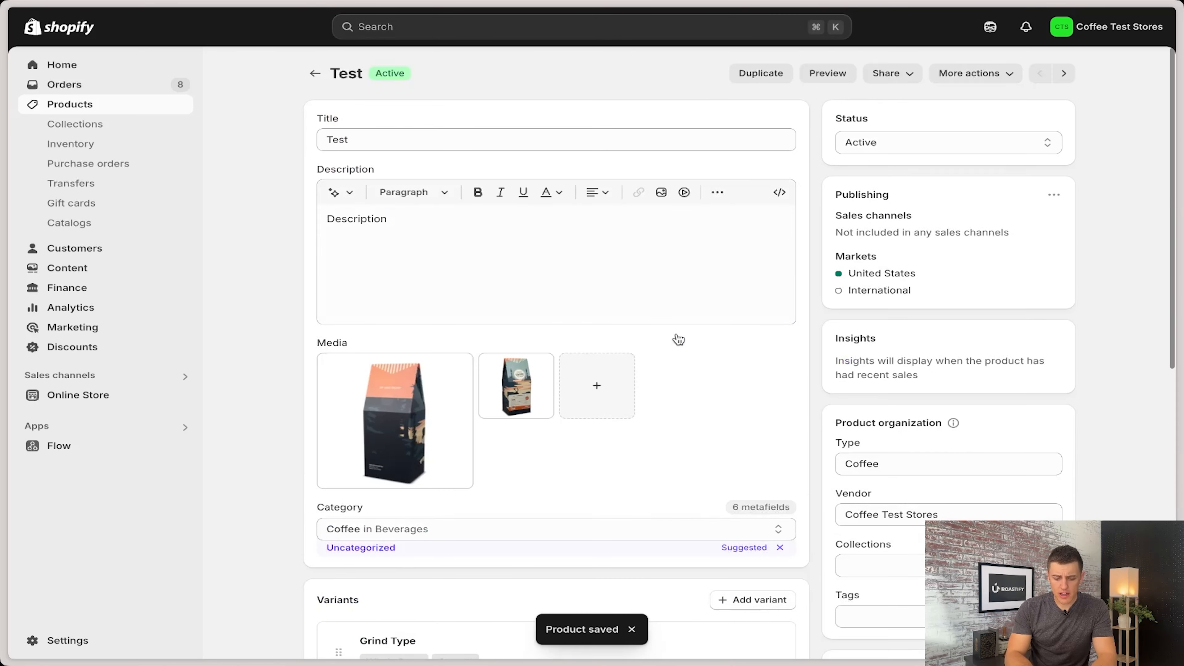
Step: Start a new order from the Orders page and add the Whole Bean variant of the Test product
click(70, 87)
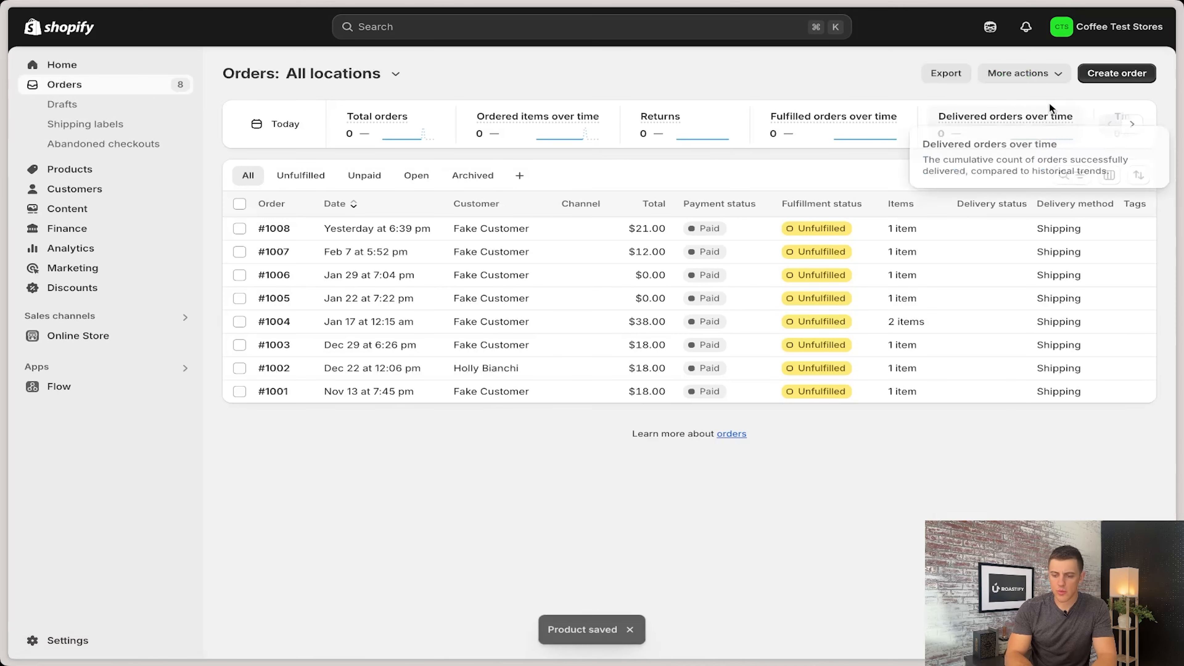
click(1111, 75)
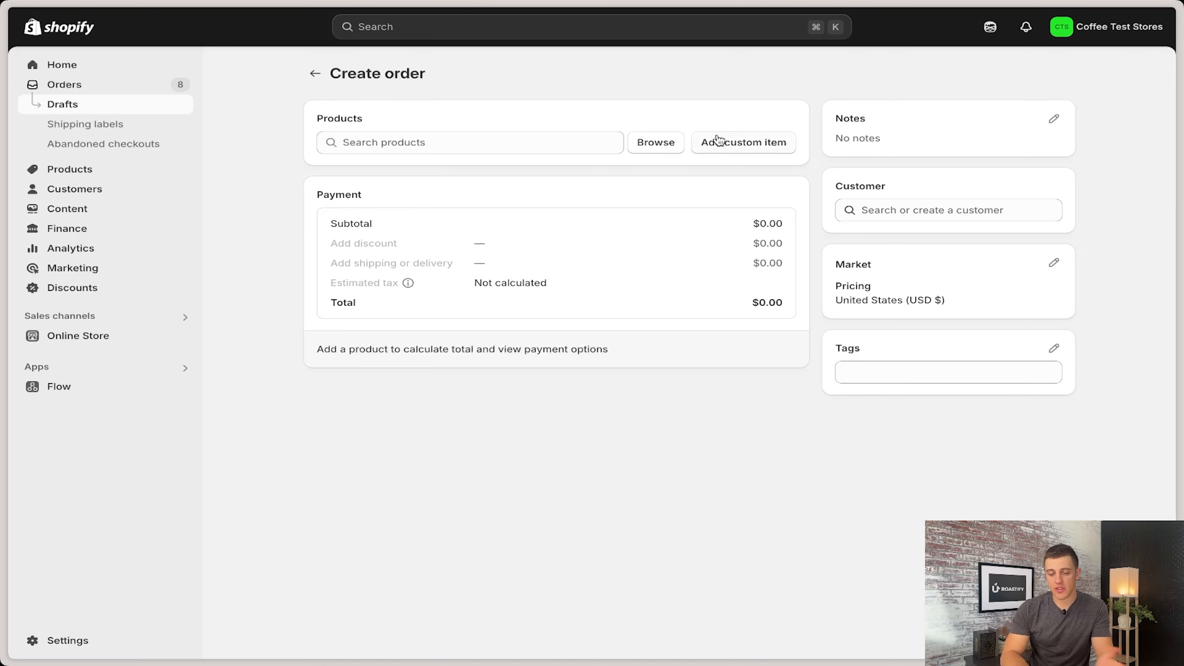
click(662, 144)
click(398, 208)
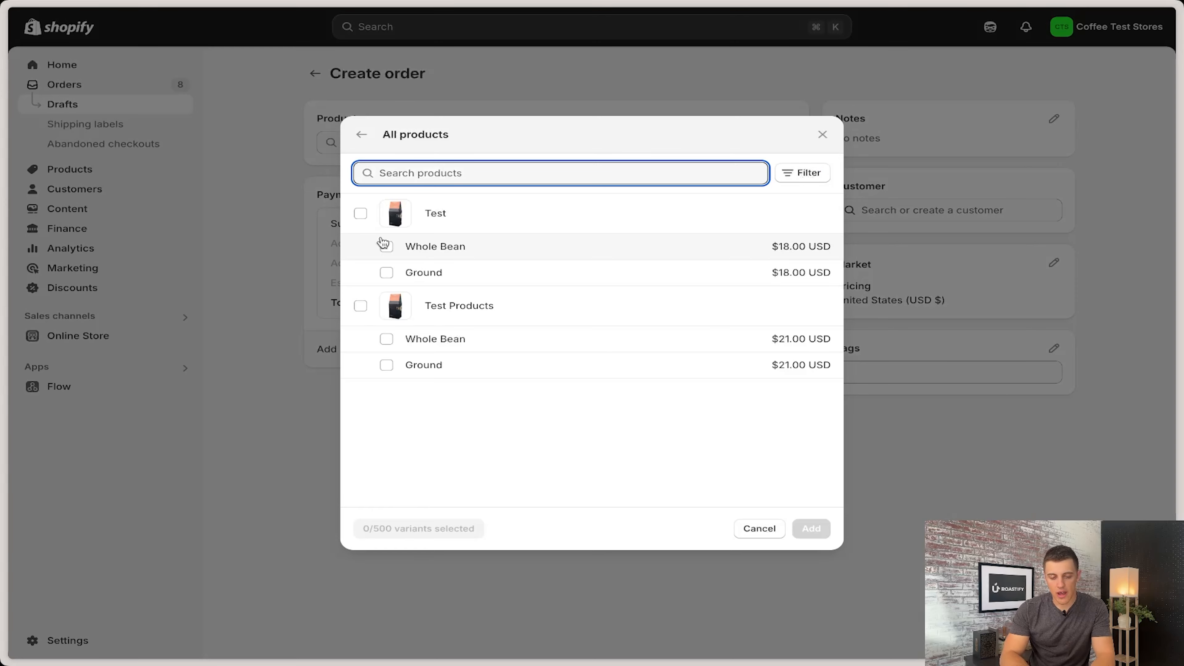
click(360, 213)
click(386, 273)
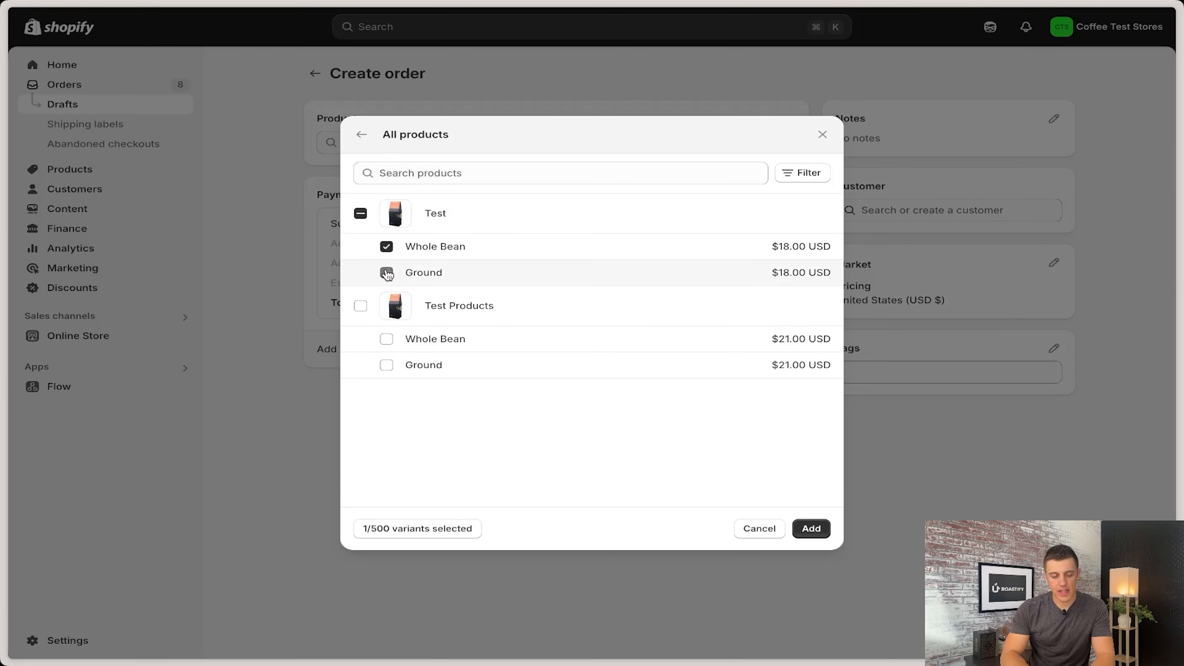
click(811, 528)
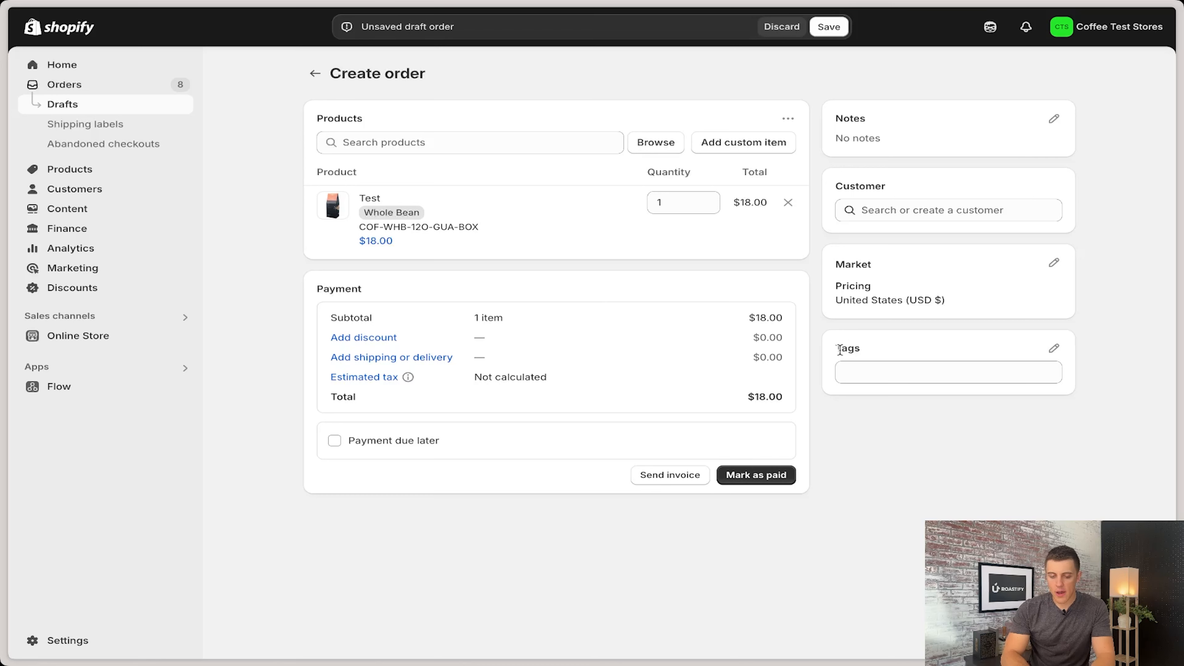
Step: Assign the existing placeholder customer to the draft order, mark it as paid and create the order
click(872, 203)
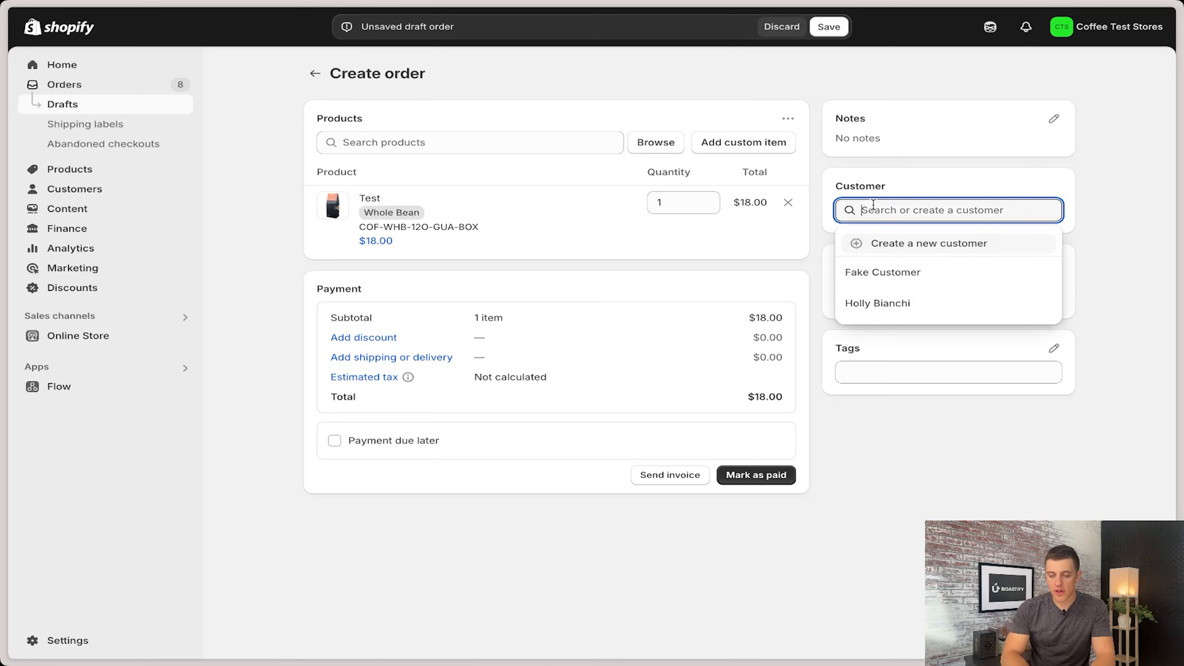
click(905, 272)
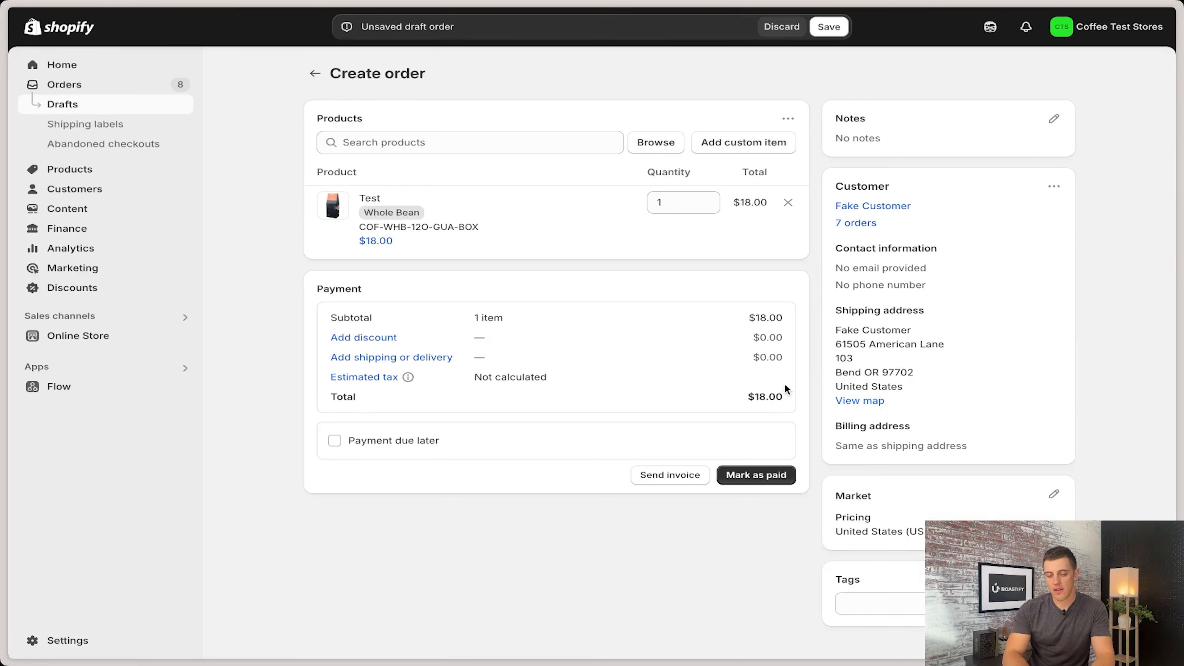
click(755, 475)
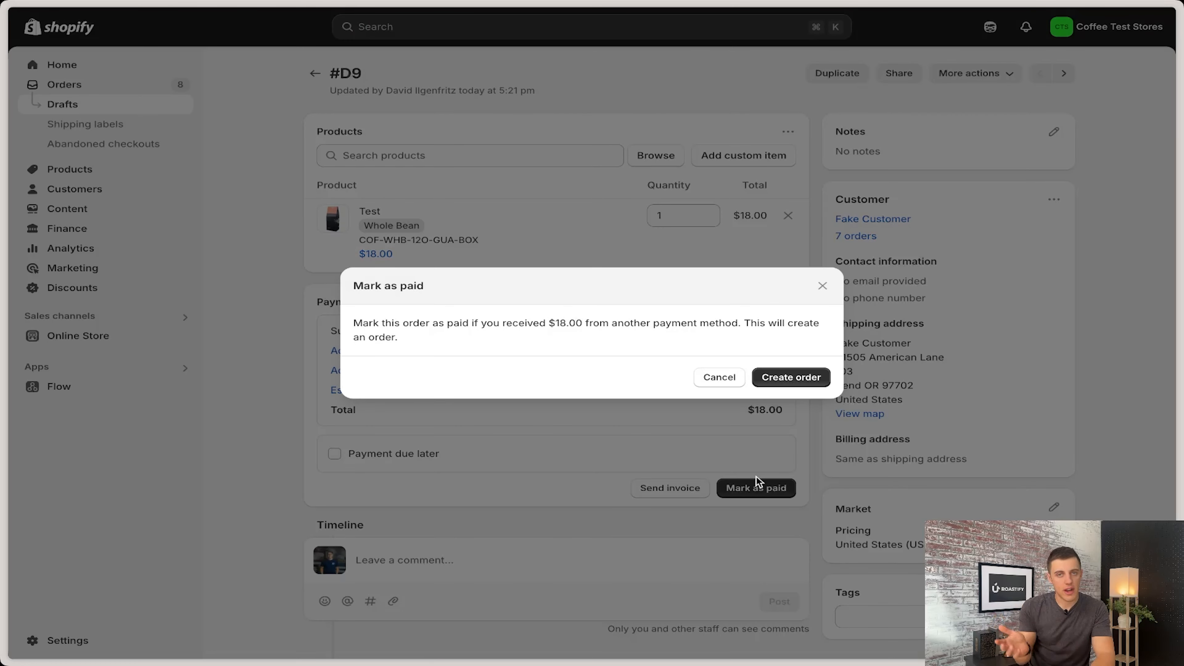
click(790, 379)
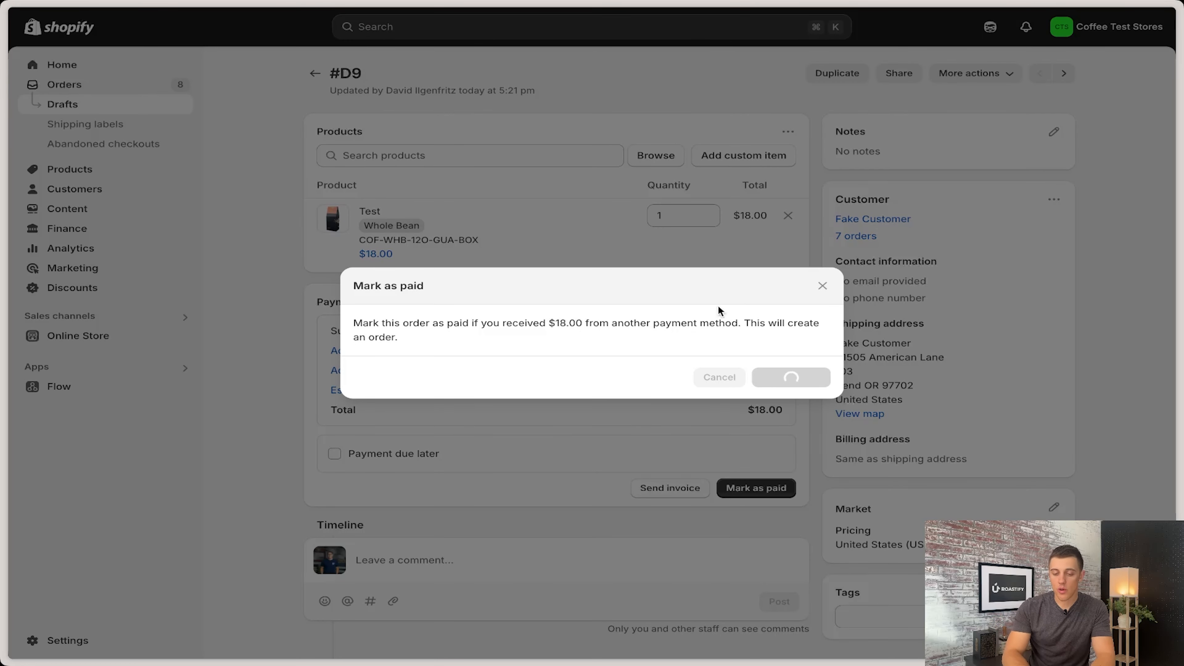